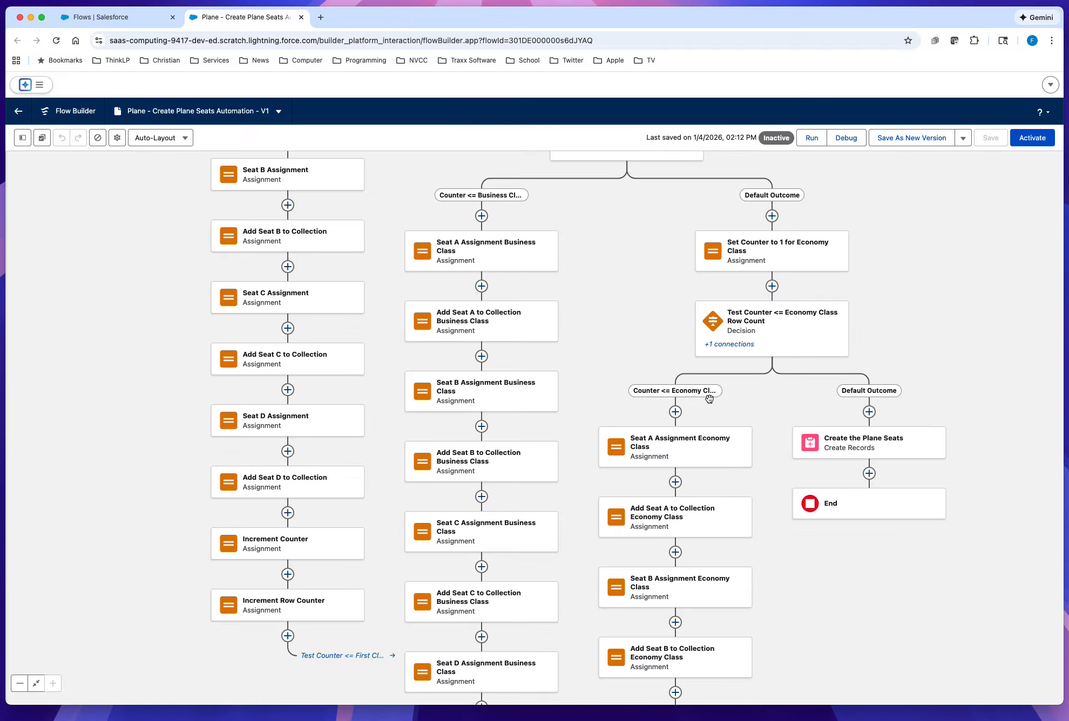
Review the seat position, type and price values in the Business Class assignments for seats A through F.
mouse_move(862, 670)
left_mouse_down()
mouse_move(877, 564)
mouse_move(857, 662)
left_mouse_up()
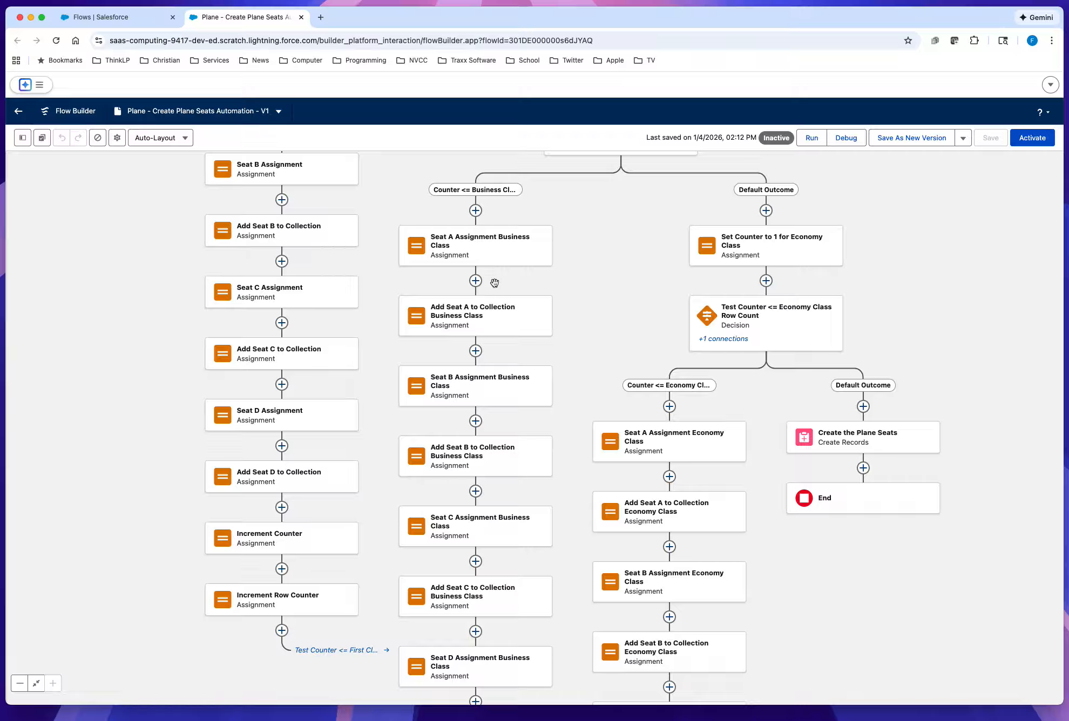
left_click_drag(961, 630, 955, 565)
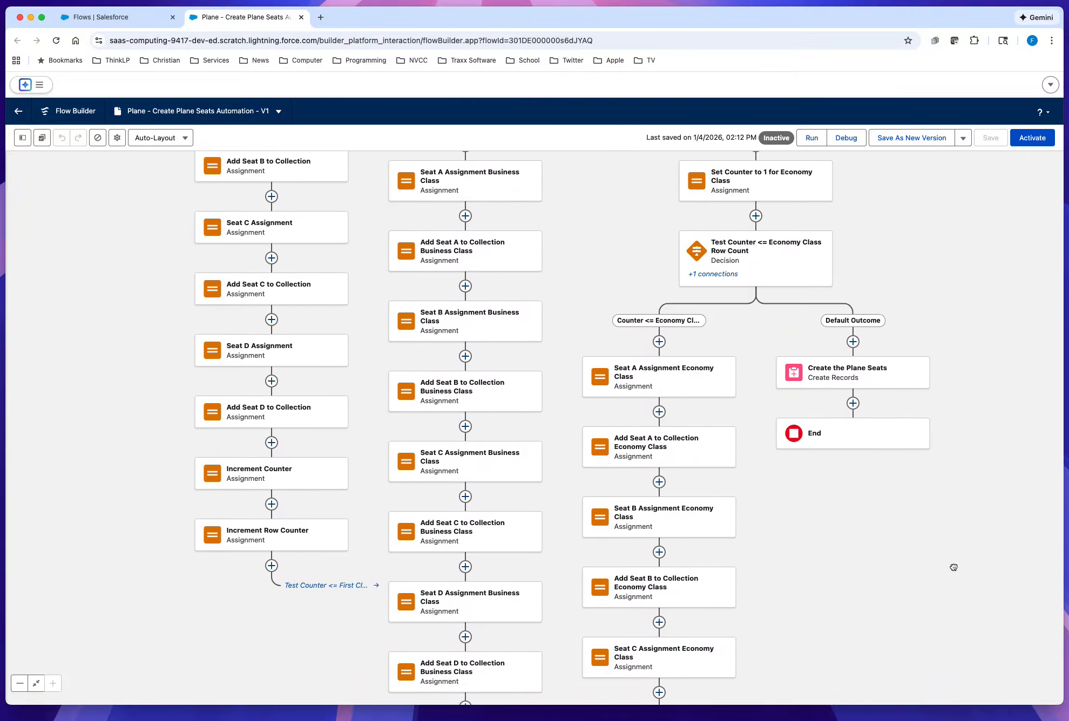
left_click(479, 185)
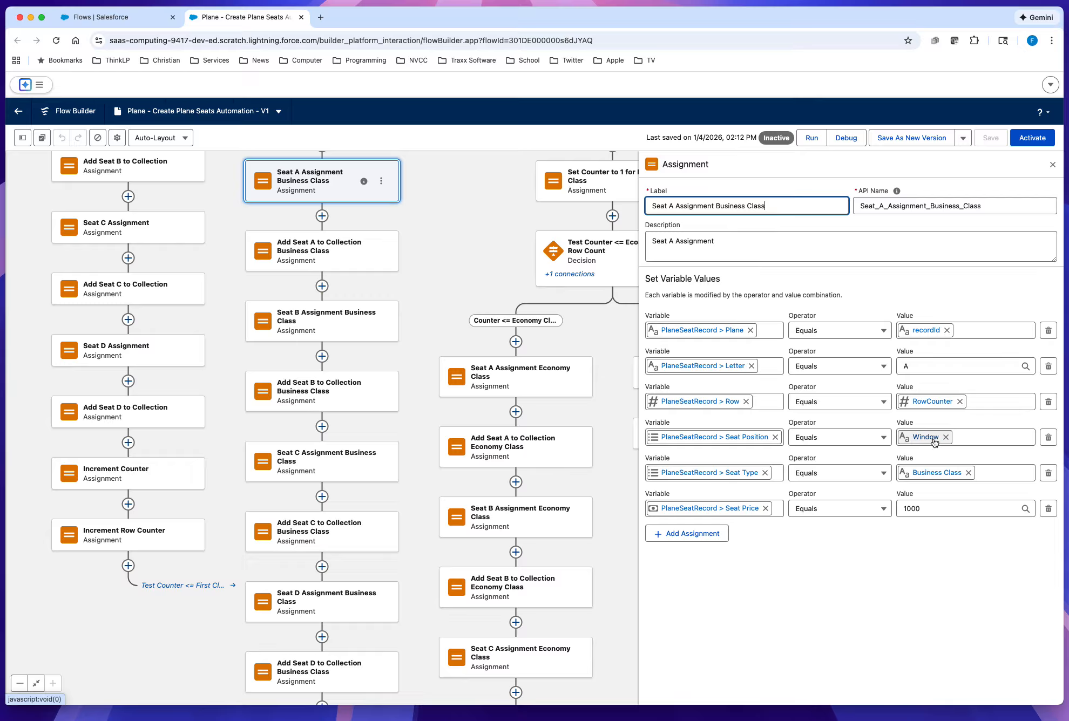
left_click(347, 333)
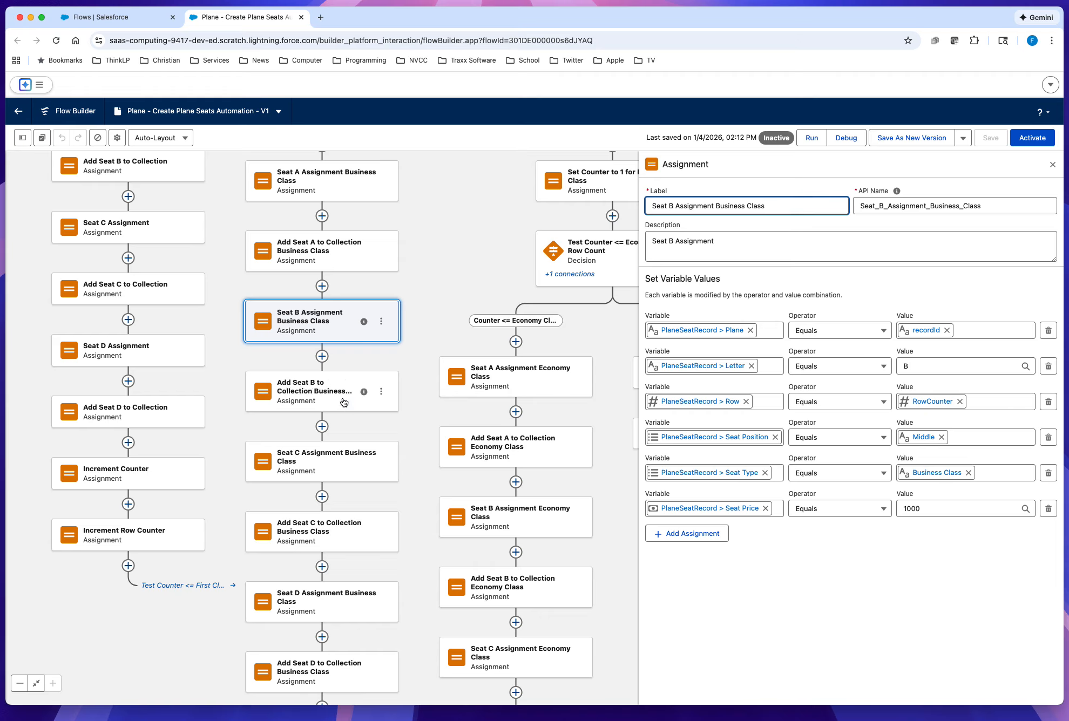
left_click(341, 477)
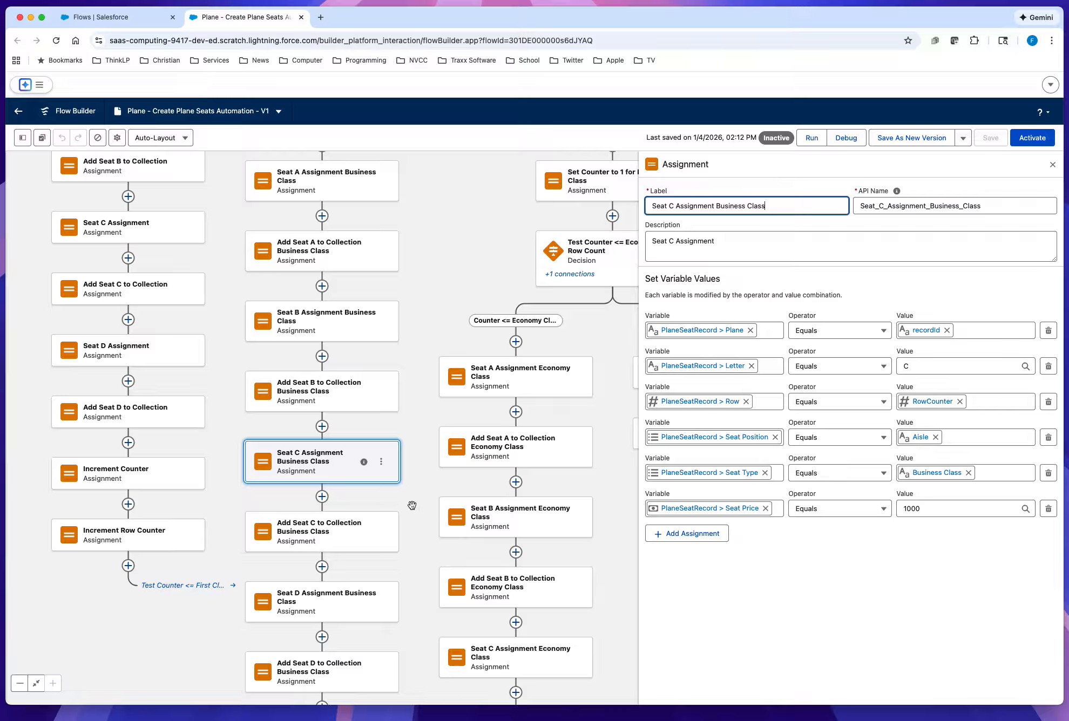
left_click(338, 612)
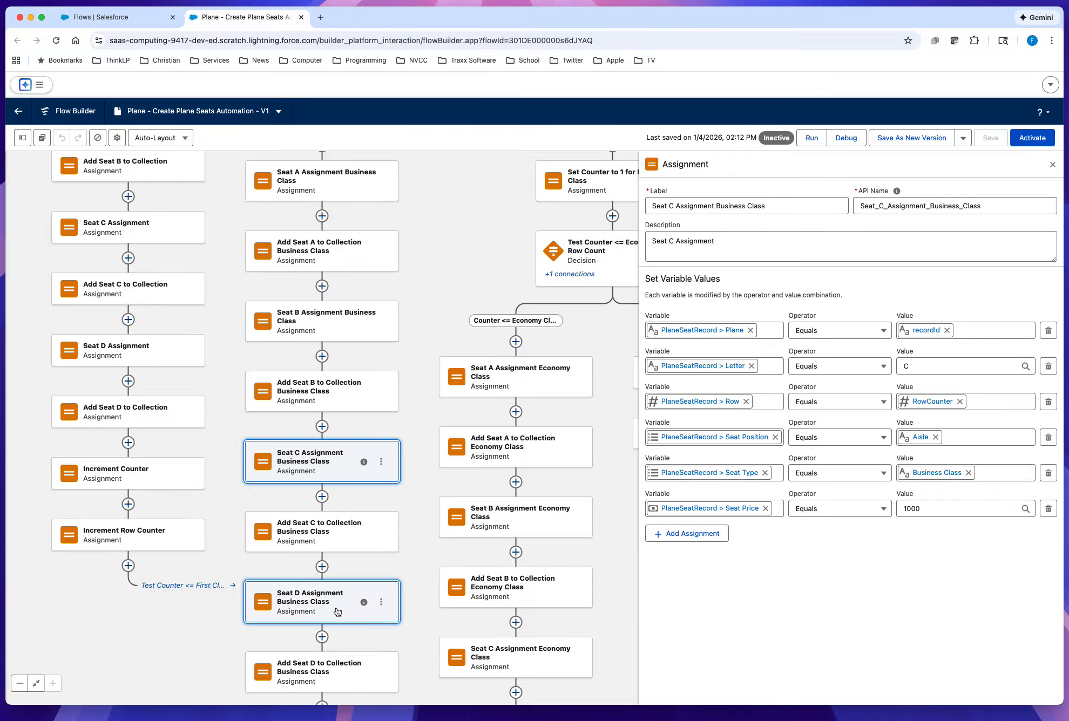
left_click_drag(424, 564, 427, 197)
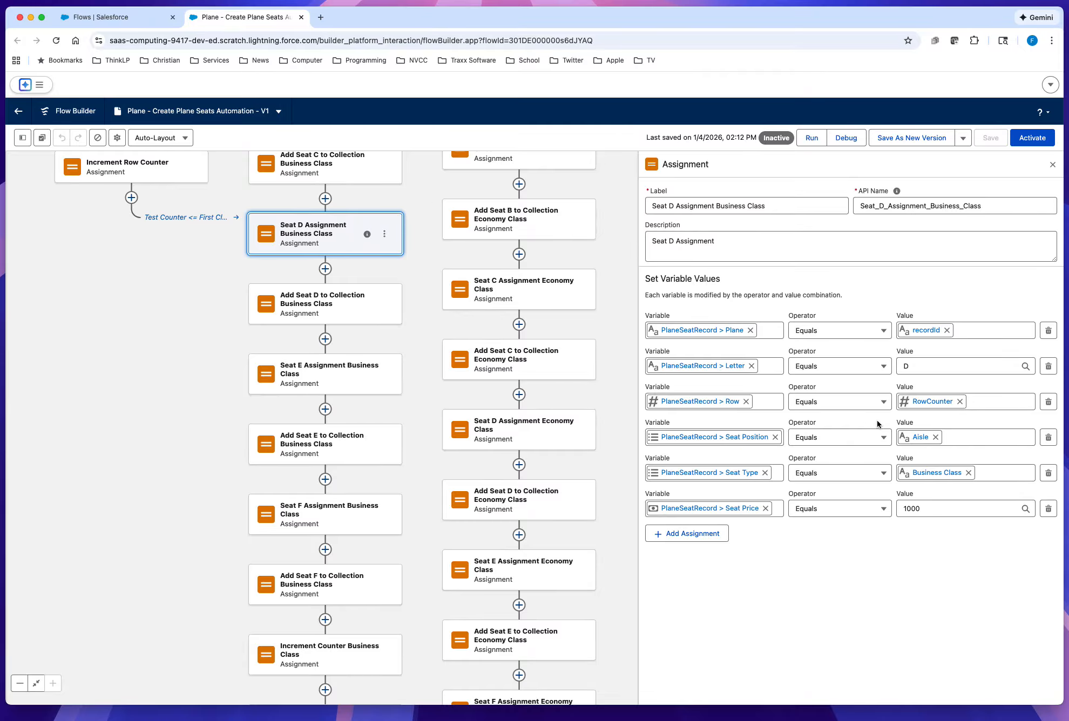
left_click(324, 378)
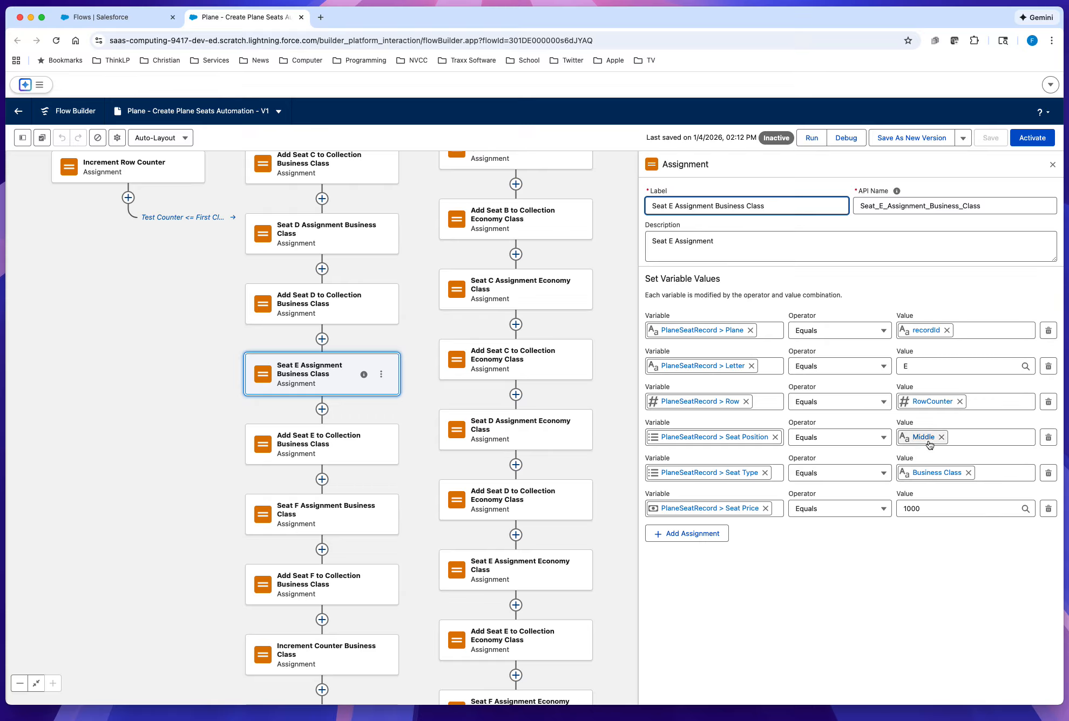
left_click(344, 524)
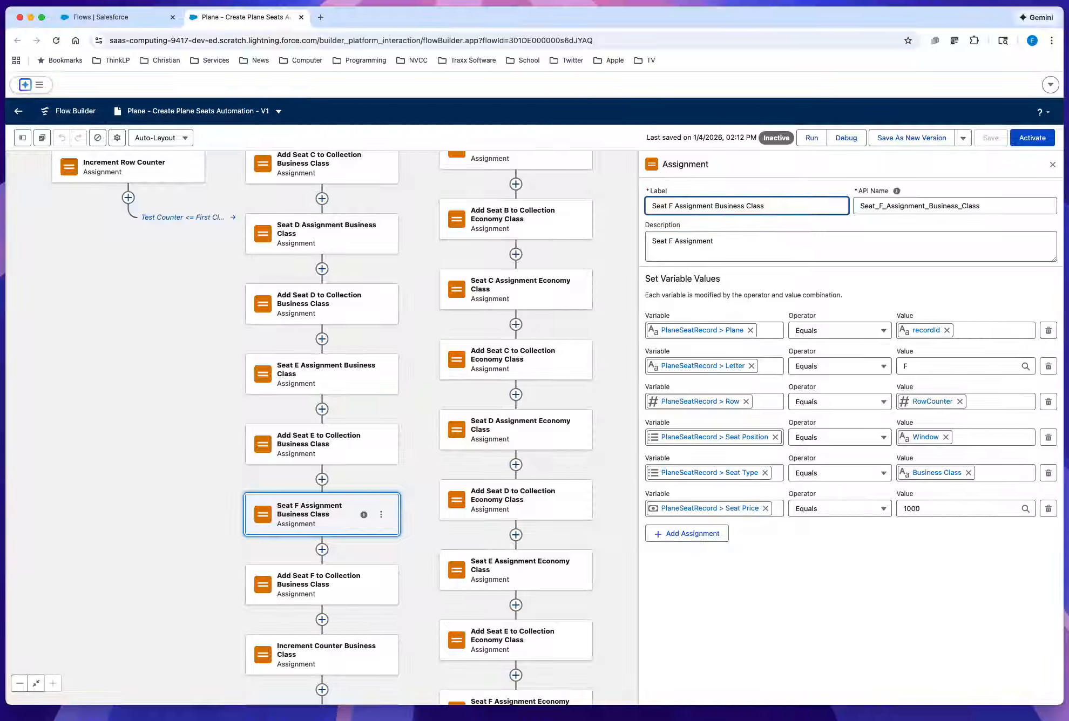
key("super+Tab")
Set the Seat Price value to 600 in the Seat A Assignment Business Class element.
left_click_drag(164, 306, 169, 572)
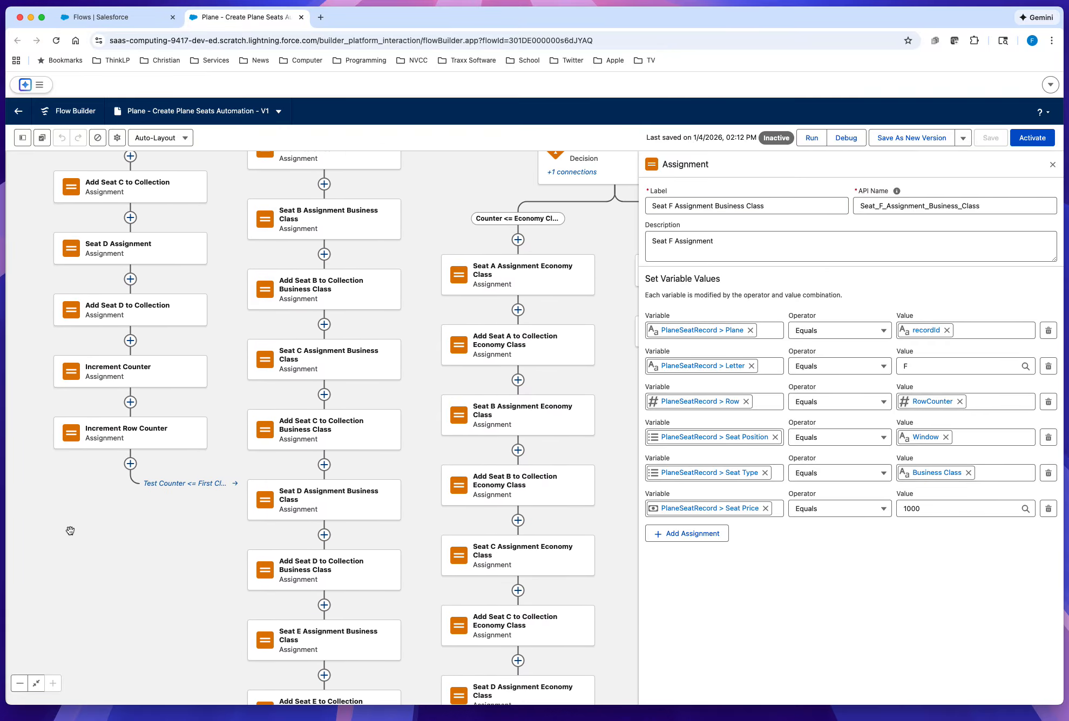
left_click_drag(70, 531, 80, 654)
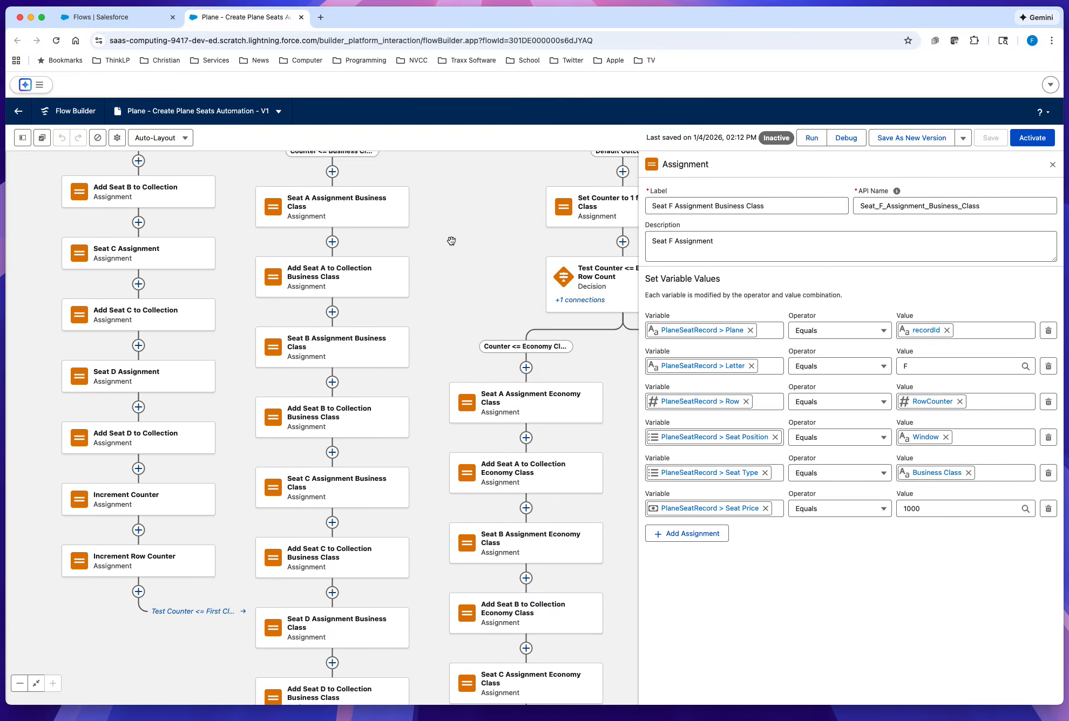
left_click_drag(451, 242, 451, 263)
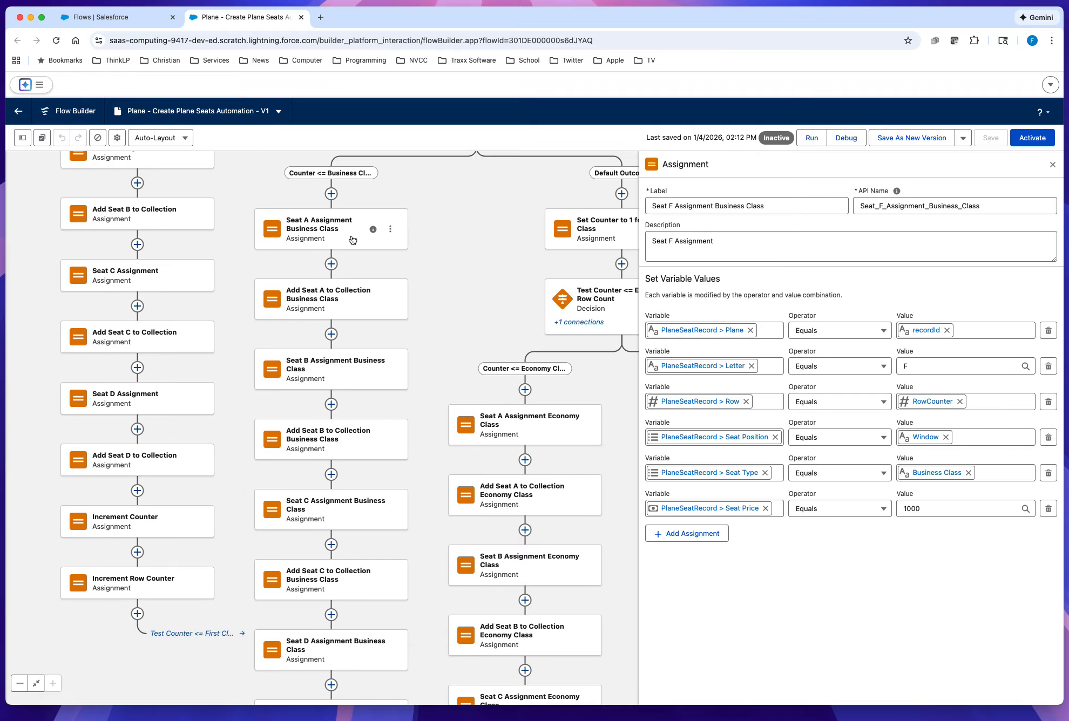
left_click(353, 240)
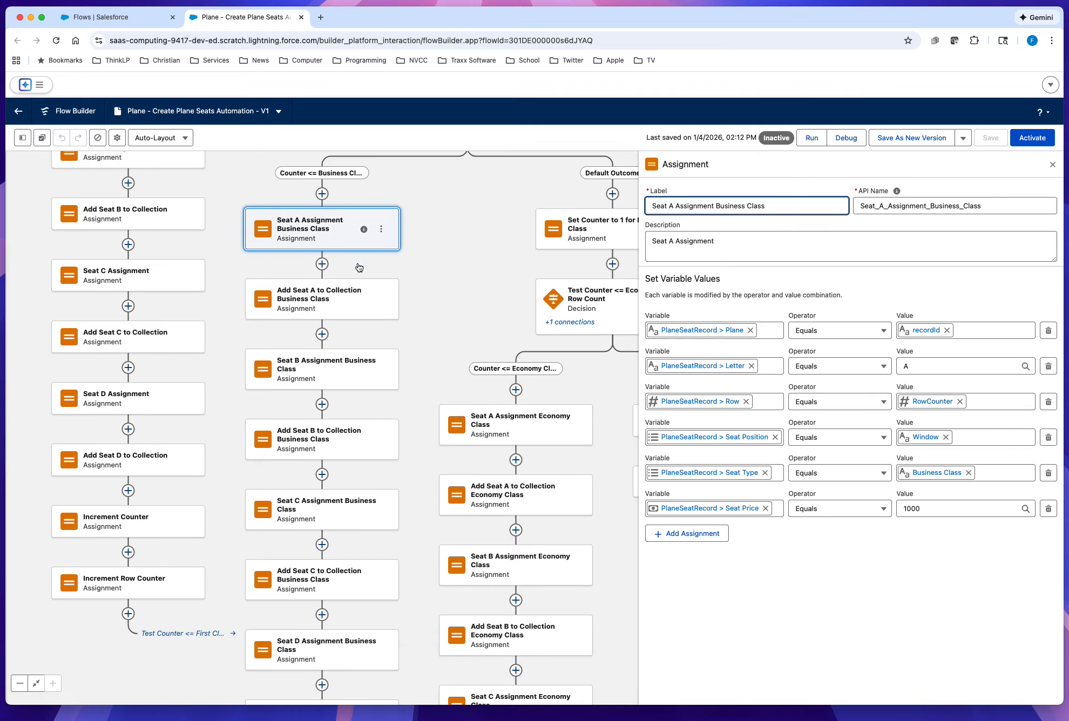
left_click(911, 511)
double_click(911, 510)
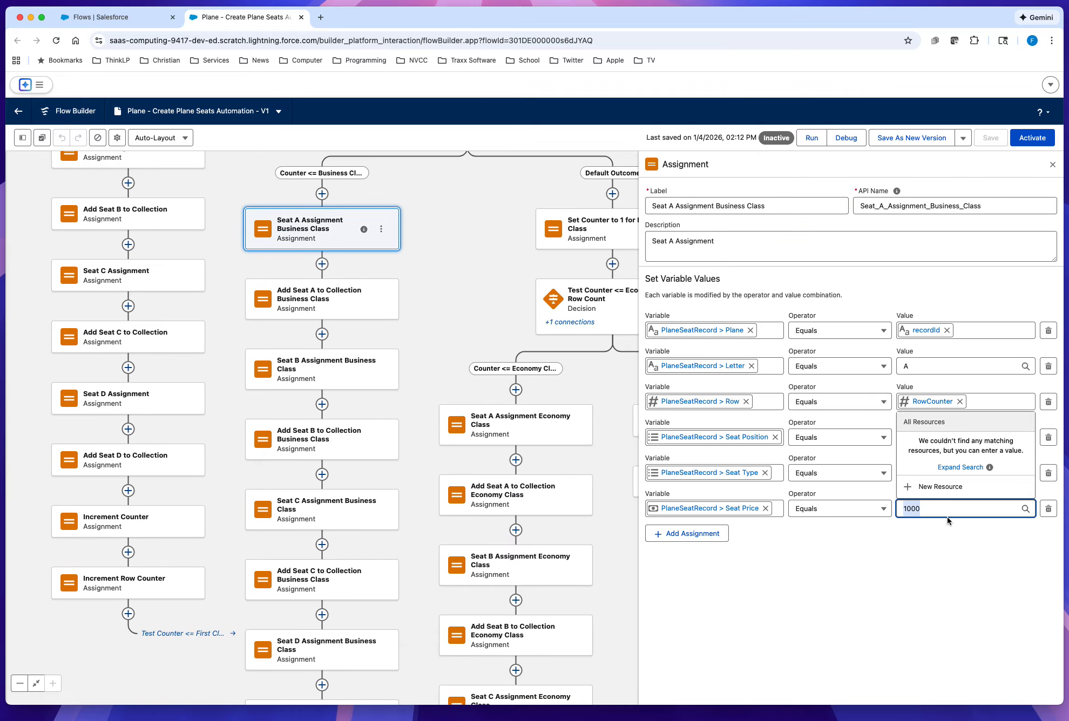
type("600")
Set the Seat Price value to 600 in the Seat B Assignment Business Class element.
left_click(336, 378)
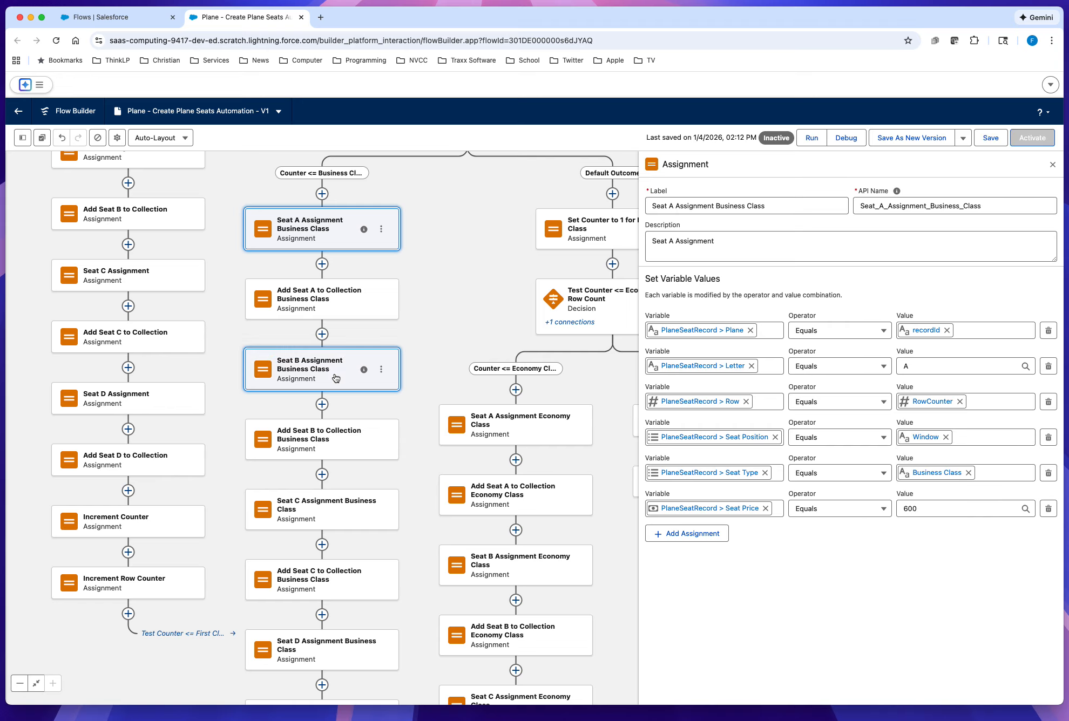
left_click(911, 510)
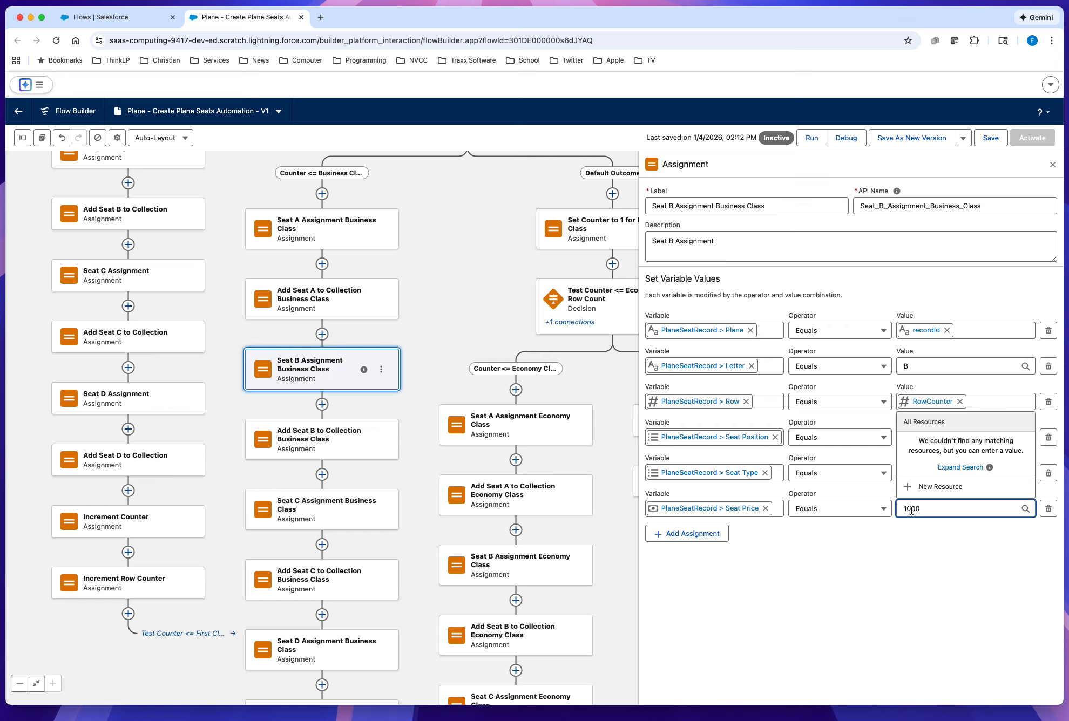
double_click(911, 511)
type("600")
left_click(434, 300)
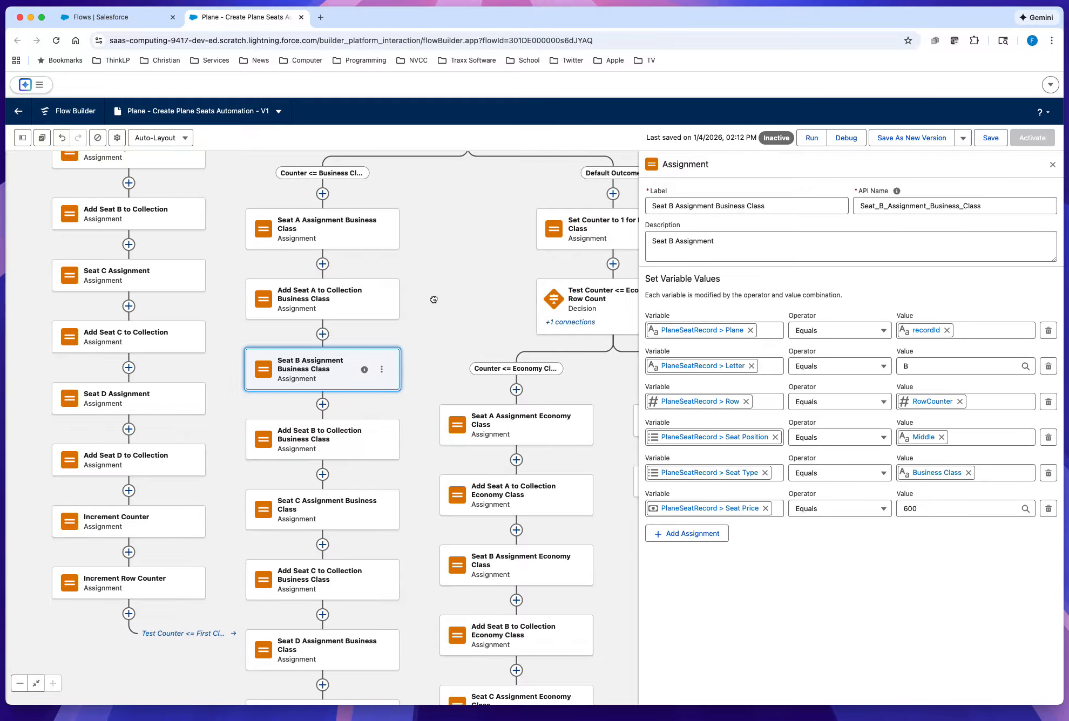
Set the Seat Price value to 600 in the Seat C Assignment Business Class element.
left_click(346, 520)
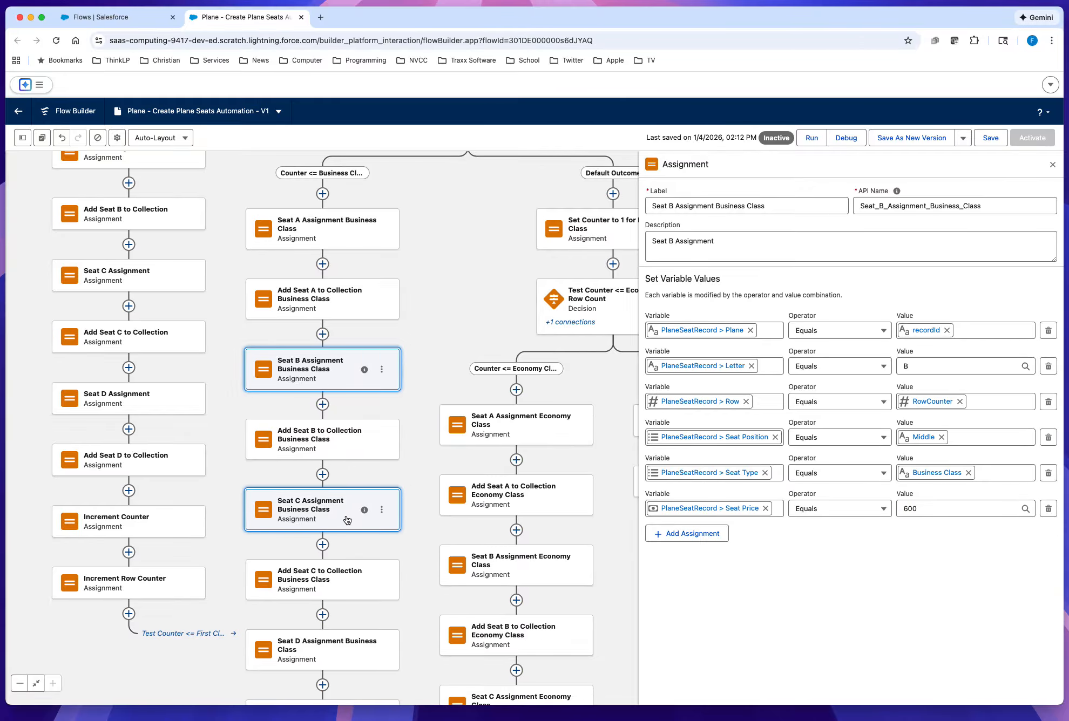
double_click(912, 509)
type("6")
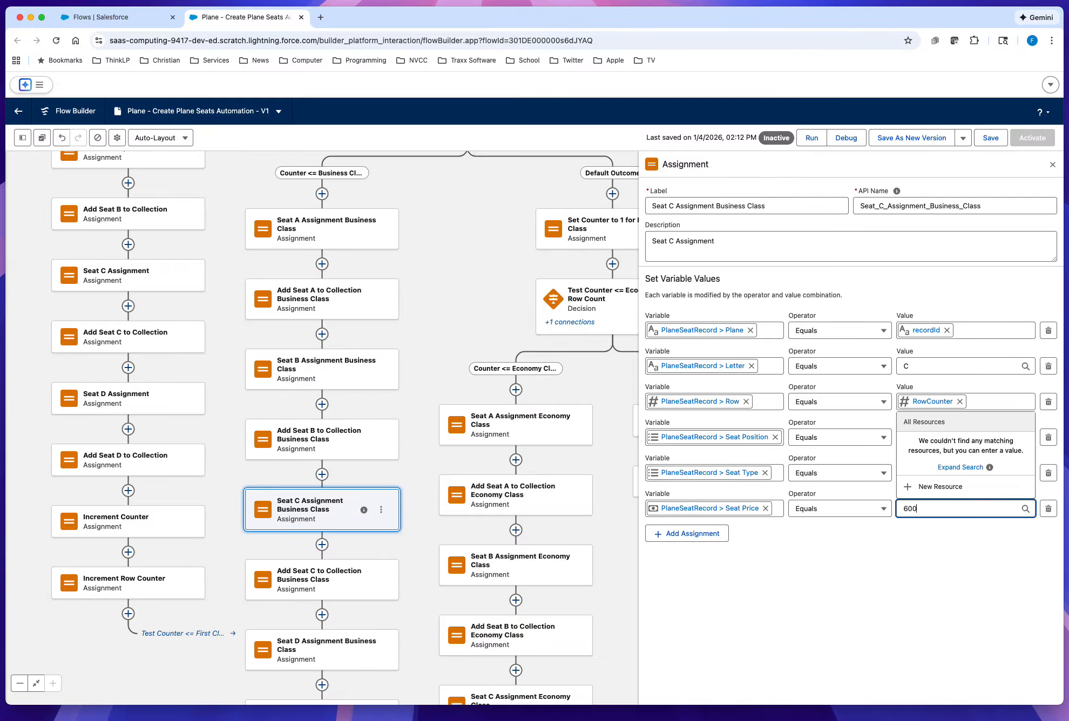
type("00")
left_click(427, 392)
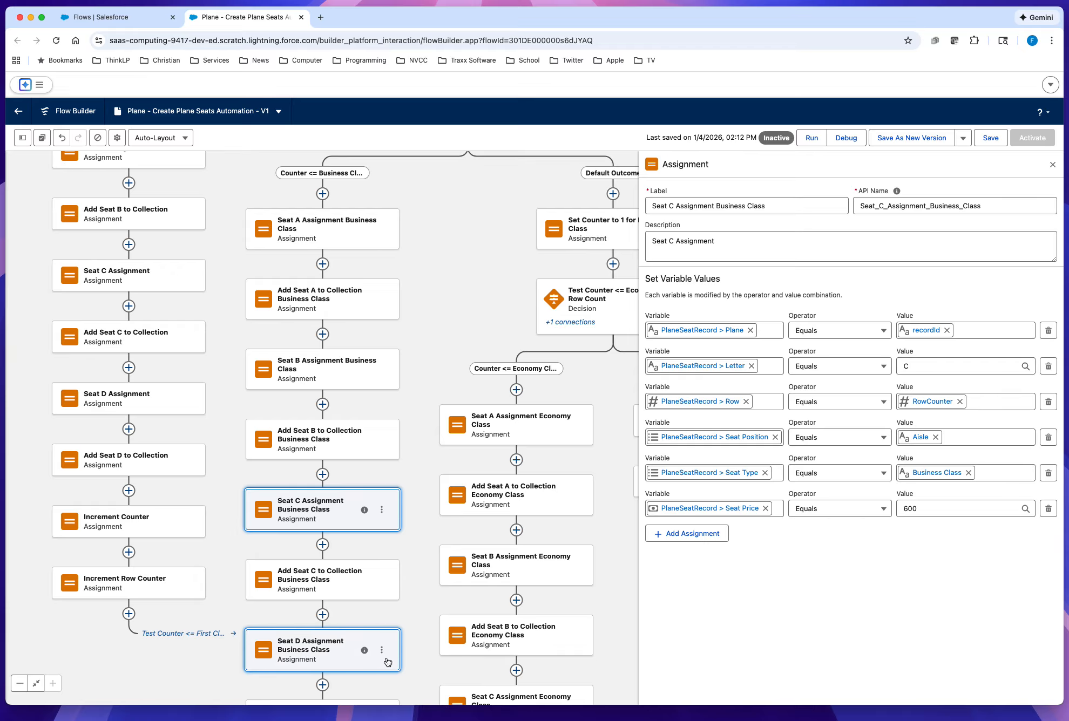
Set the Seat Price value to 600 in the Seat D Assignment Business Class element.
left_click(394, 638)
scroll(411, 637, "down", 7)
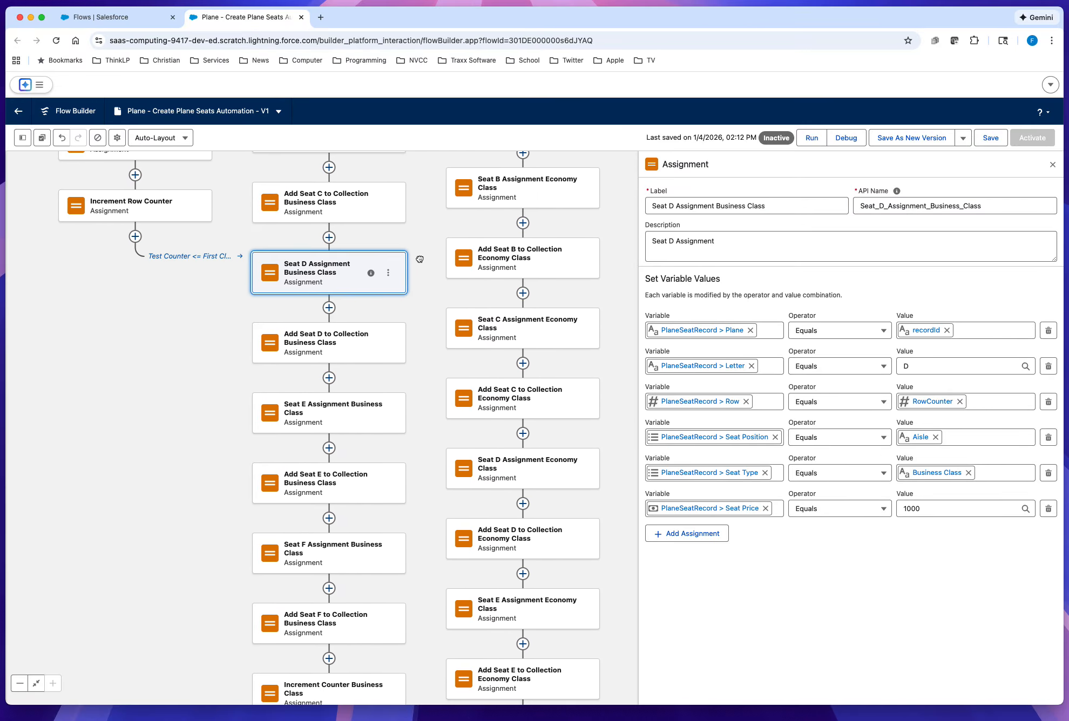
double_click(909, 512)
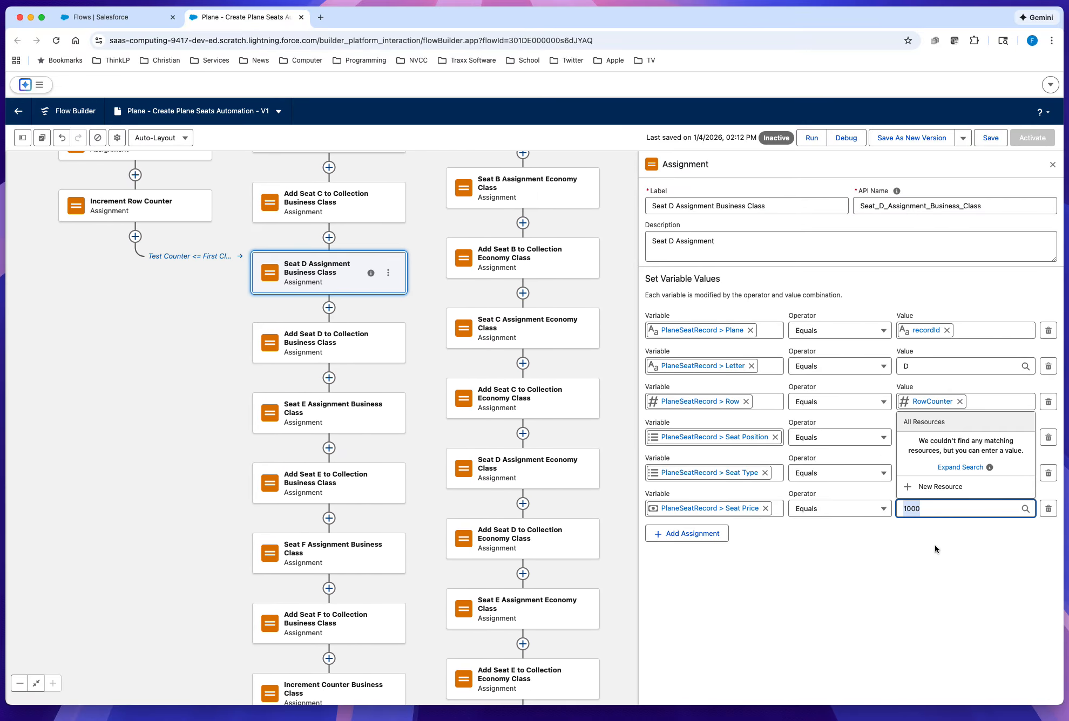
type("6")
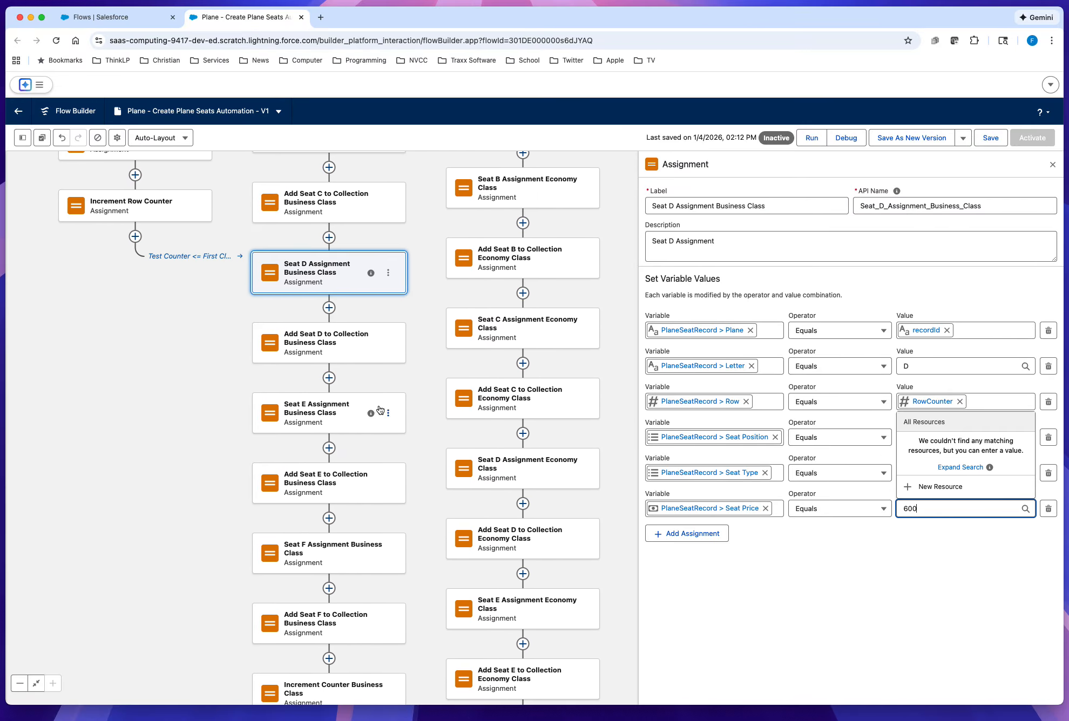
Set the Seat Price value to 600 in the Seat E Assignment Business Class element.
left_click(350, 419)
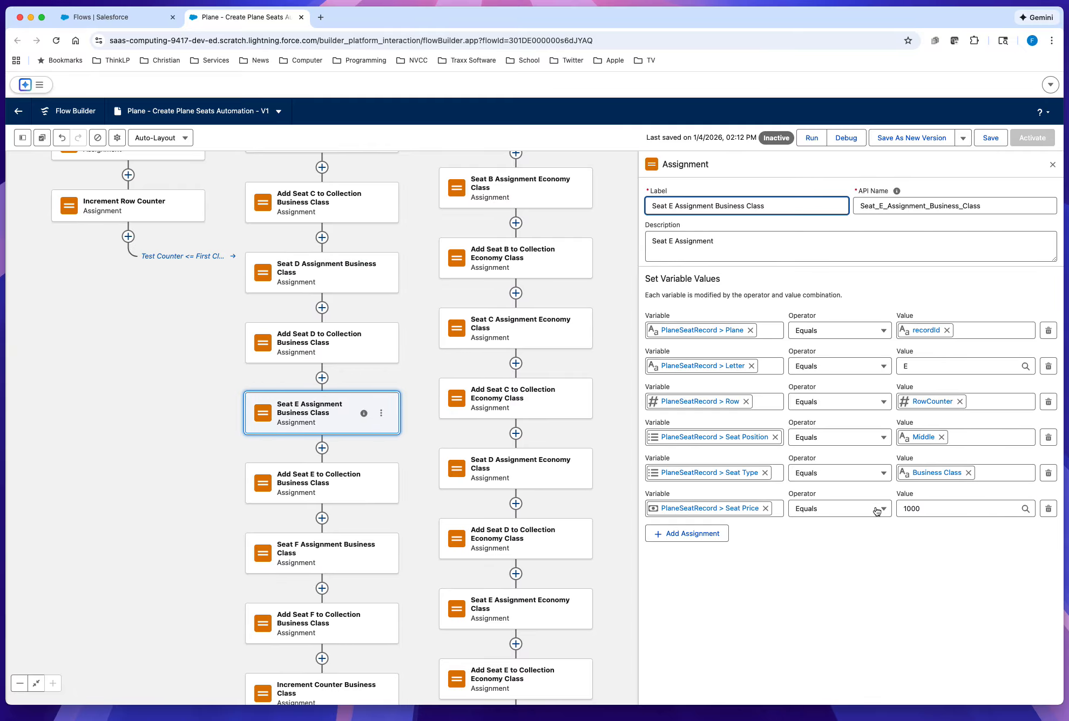
double_click(916, 508)
type("60")
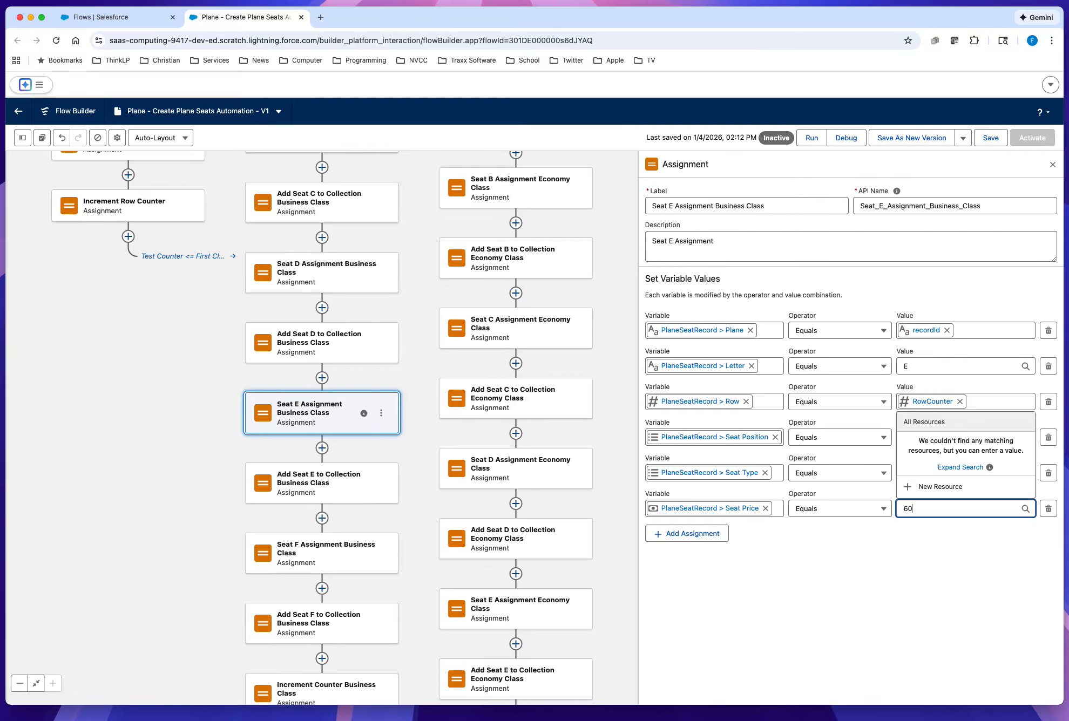
Set the Seat Price value to 600 in the Seat F Assignment Business Class element.
left_click(342, 568)
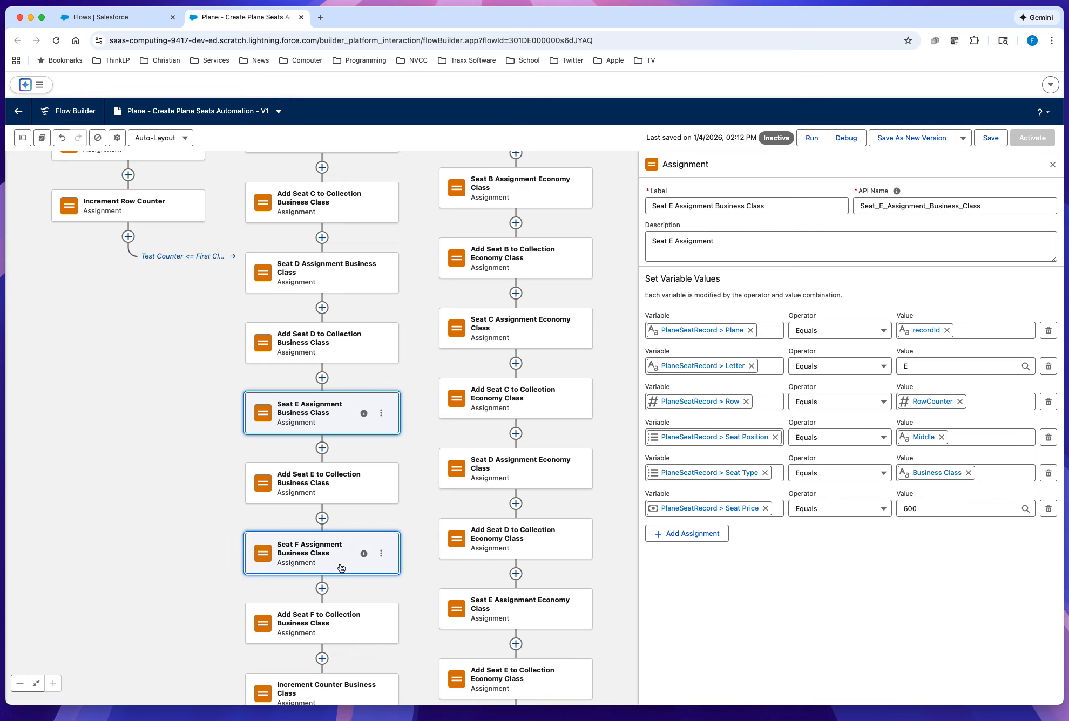
double_click(914, 509)
type("6")
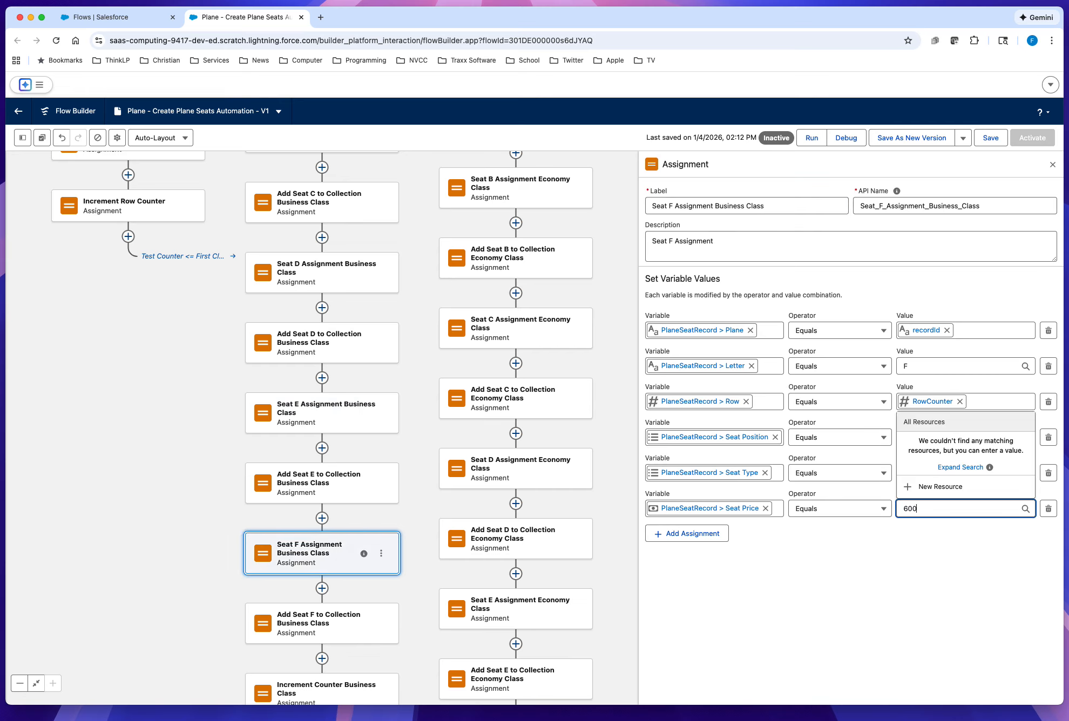
left_click(408, 444)
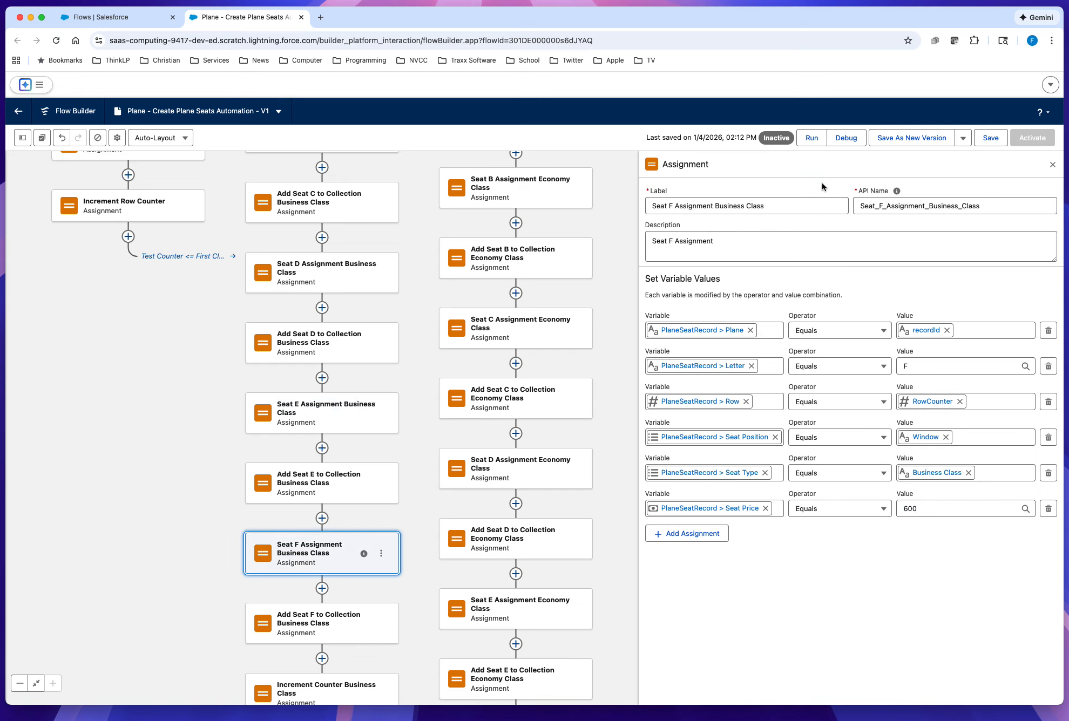
Set the Seat Price value to 200 in the Seat A Assignment Economy Class element.
scroll(605, 273, "up", 10)
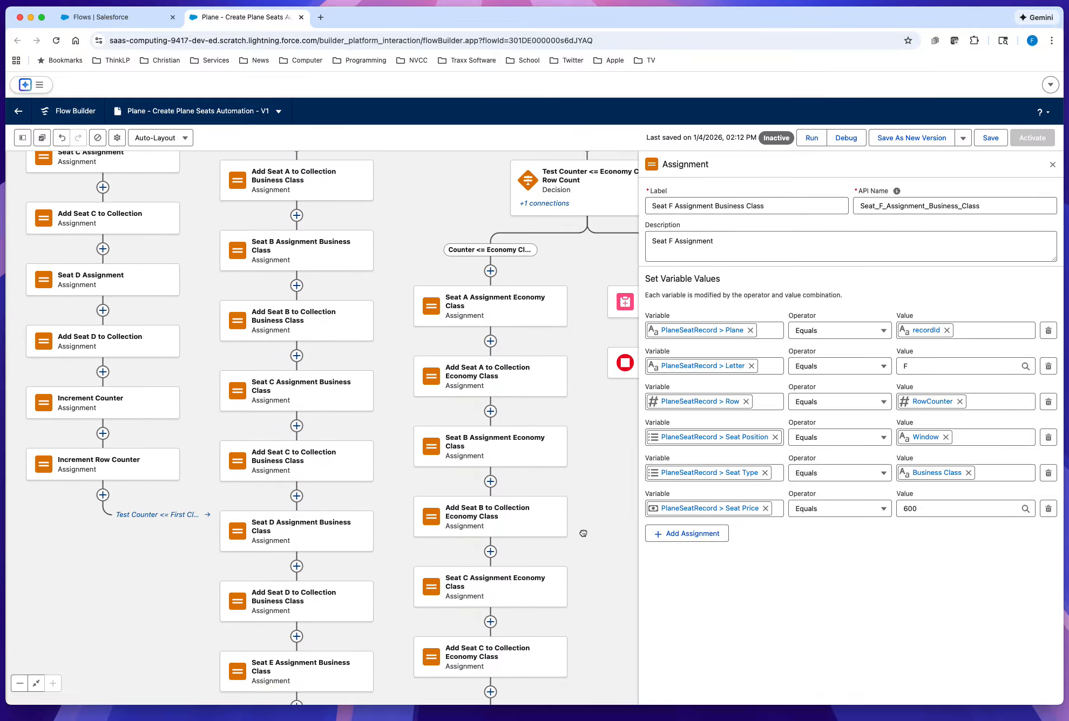
left_click(502, 315)
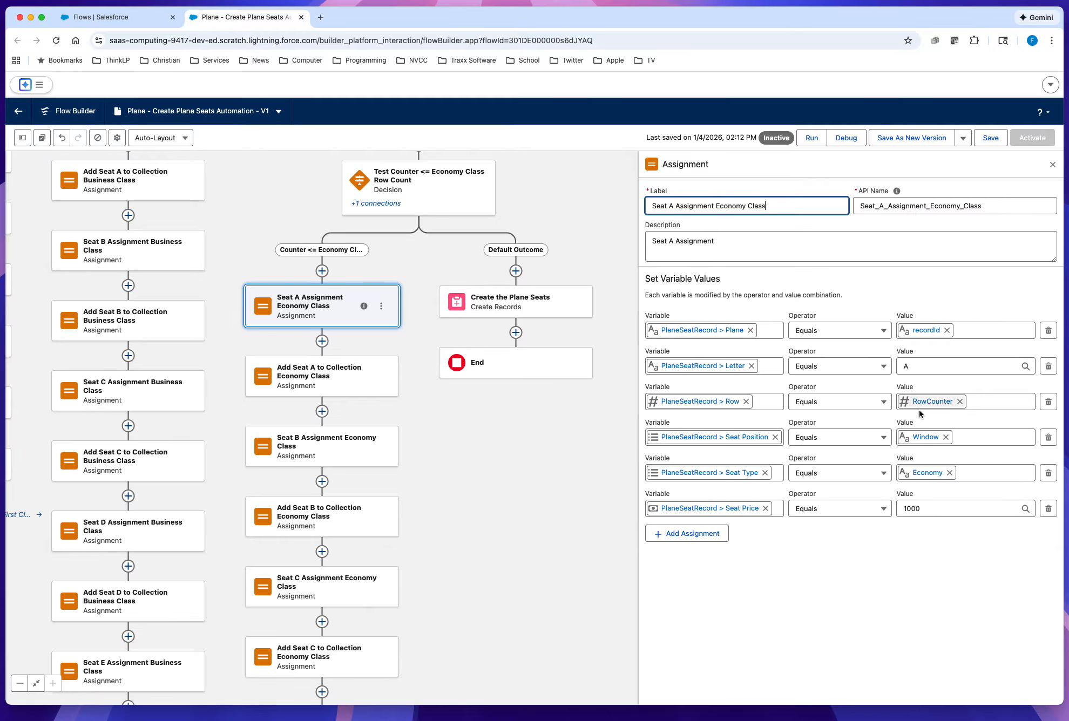
double_click(907, 509)
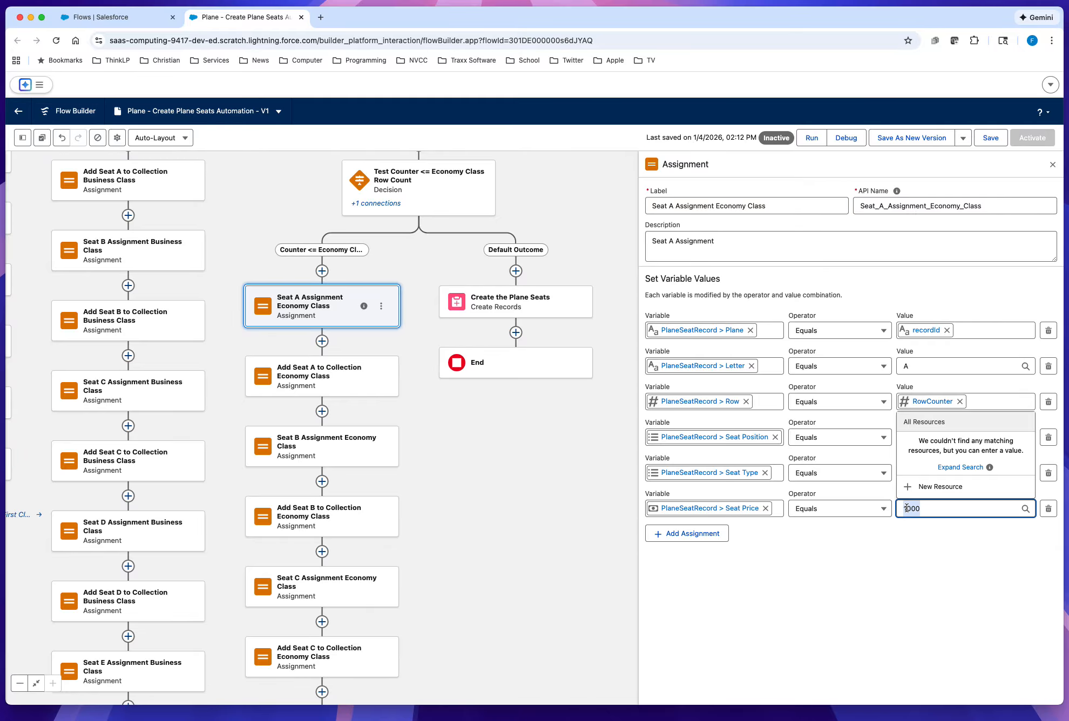
type("200")
Set the Seat Price value to 200 in the Seat B Assignment Economy Class element.
left_click(341, 460)
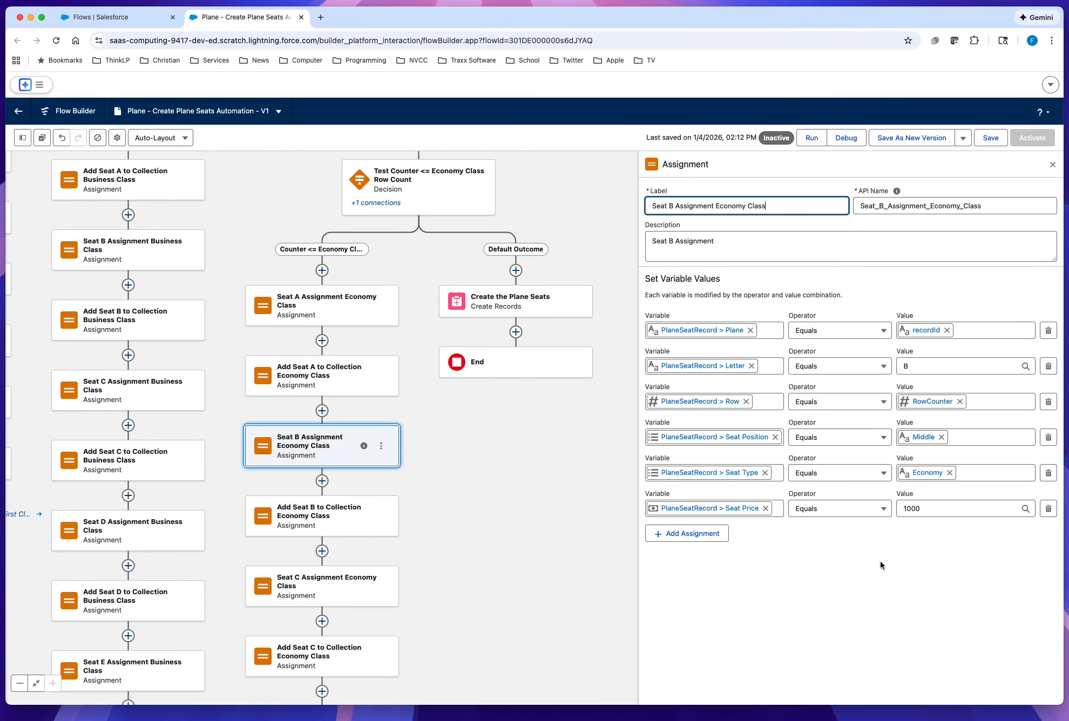
double_click(910, 509)
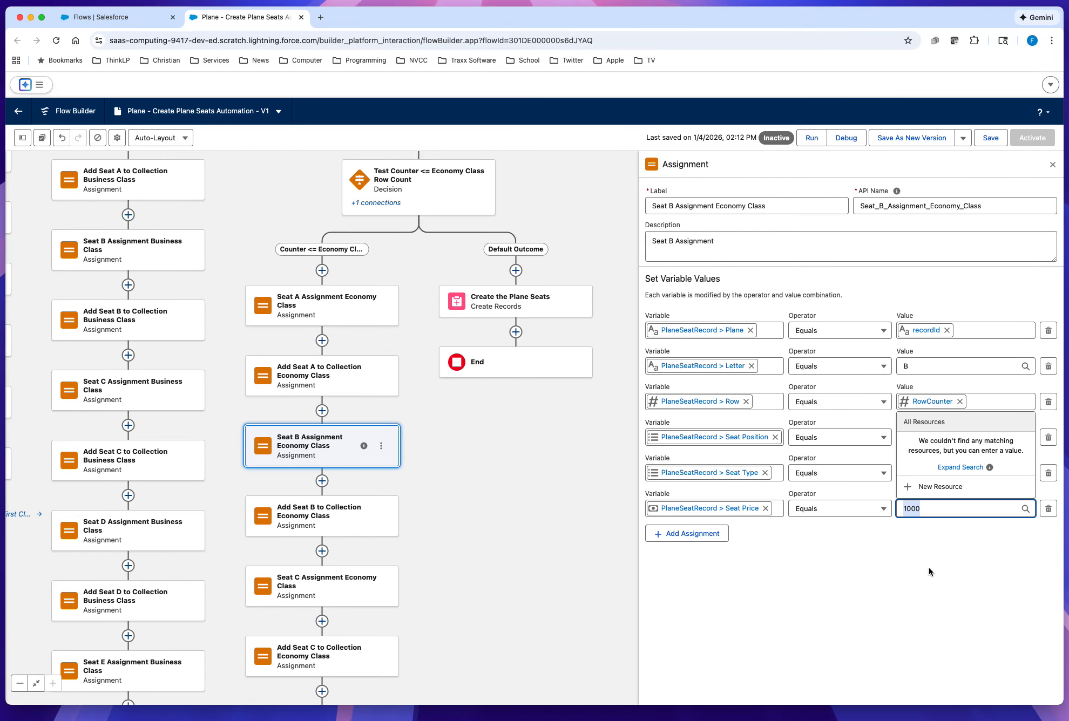
type("200")
left_click(912, 596)
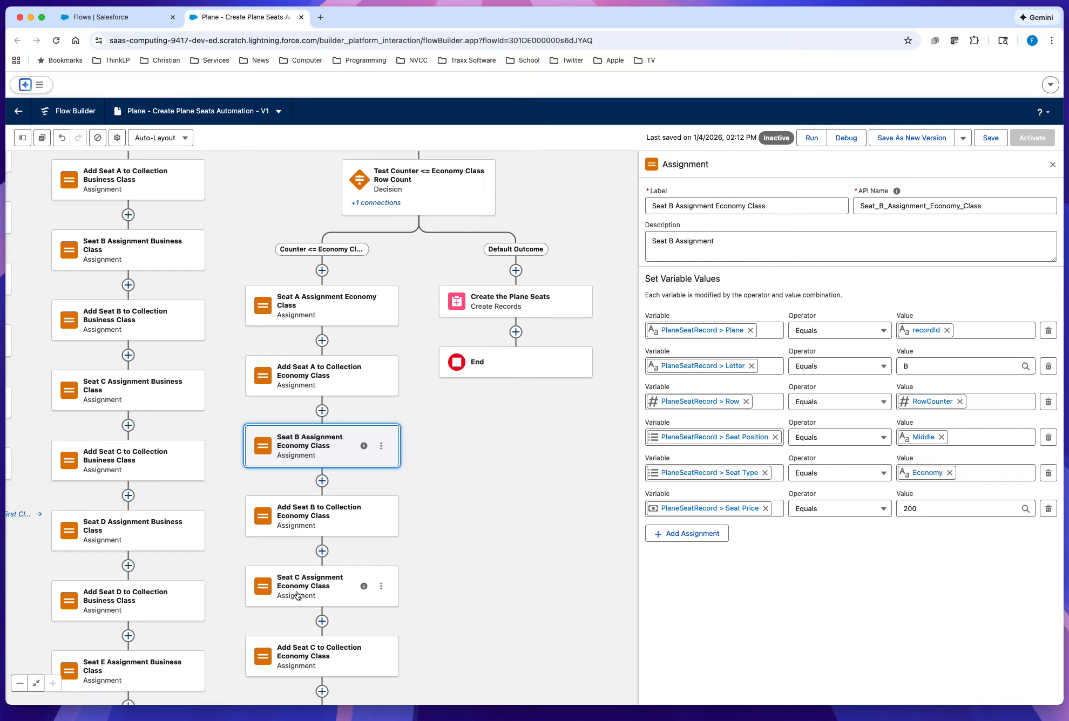
Set the Seat Price value to 600 in the Seat C Assignment Economy Class element.
left_click(318, 596)
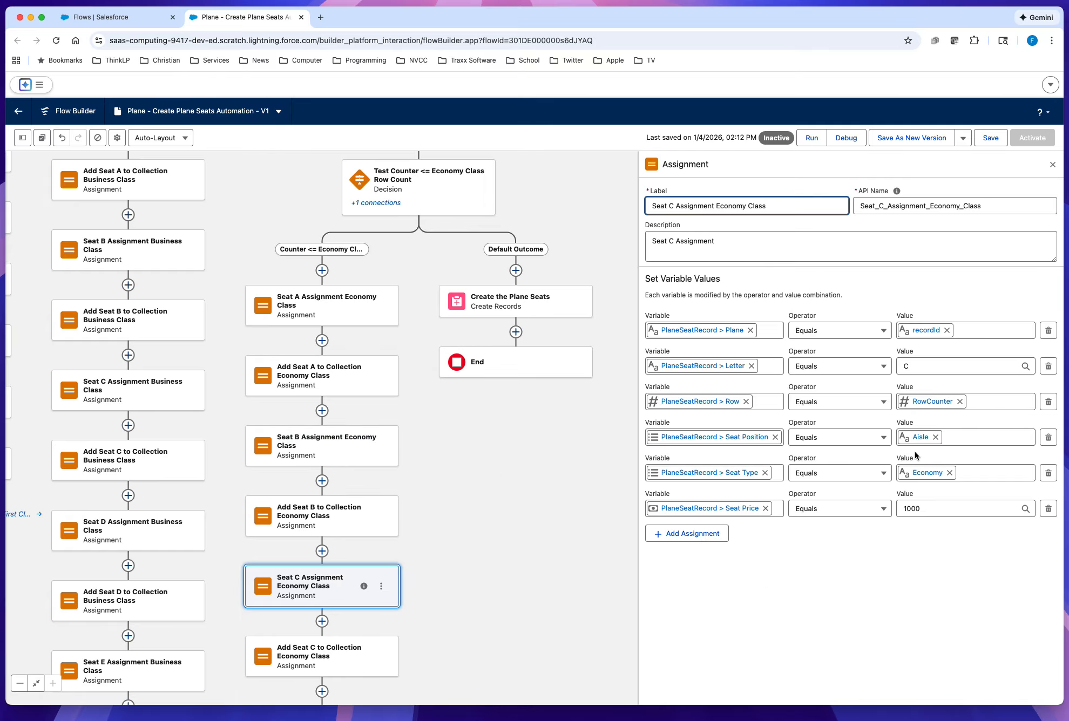
double_click(913, 510)
type("60")
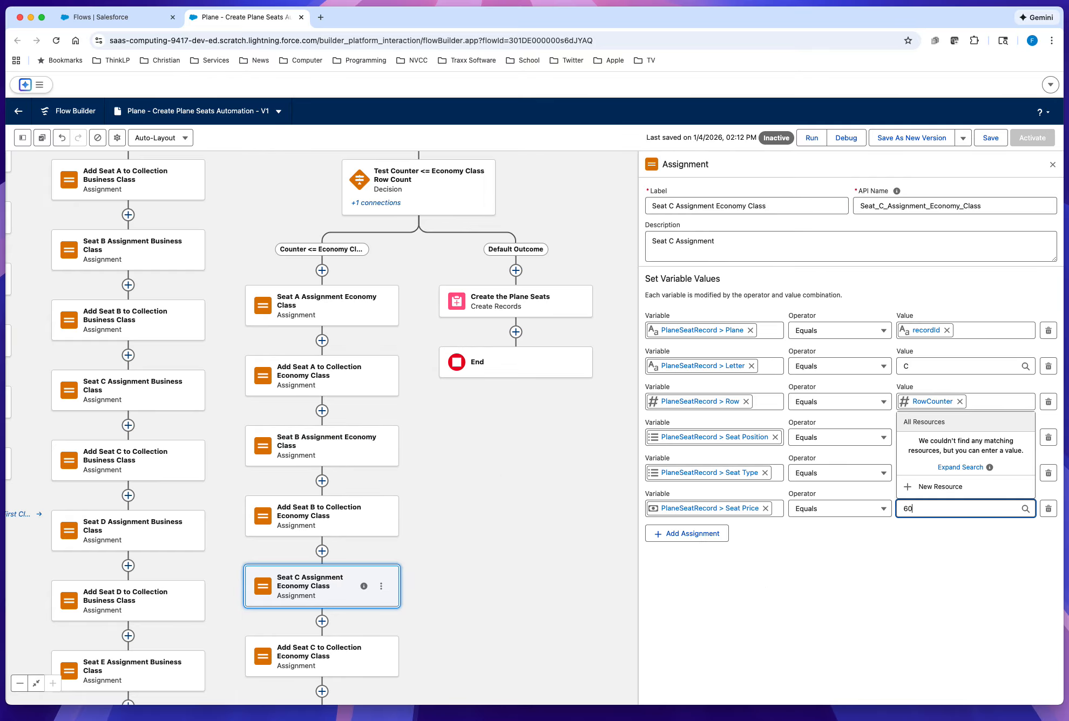
type("0")
left_click(482, 519)
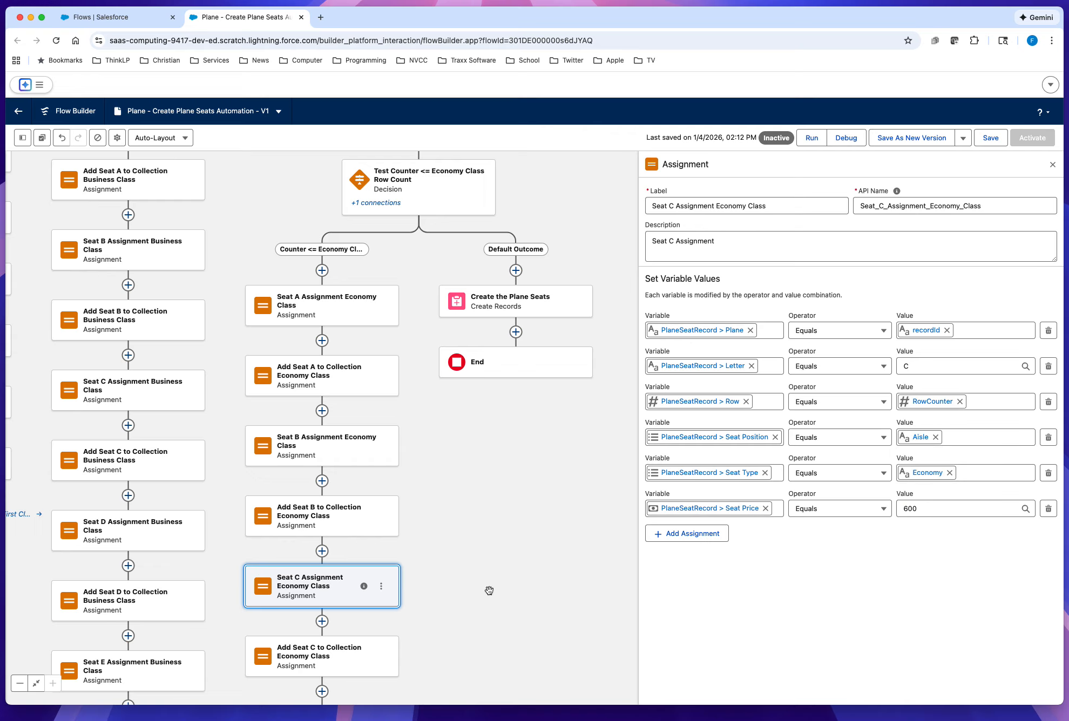
Set the Seat Price value to 600 in the Seat D Assignment Economy Class element.
left_click_drag(482, 595, 489, 278)
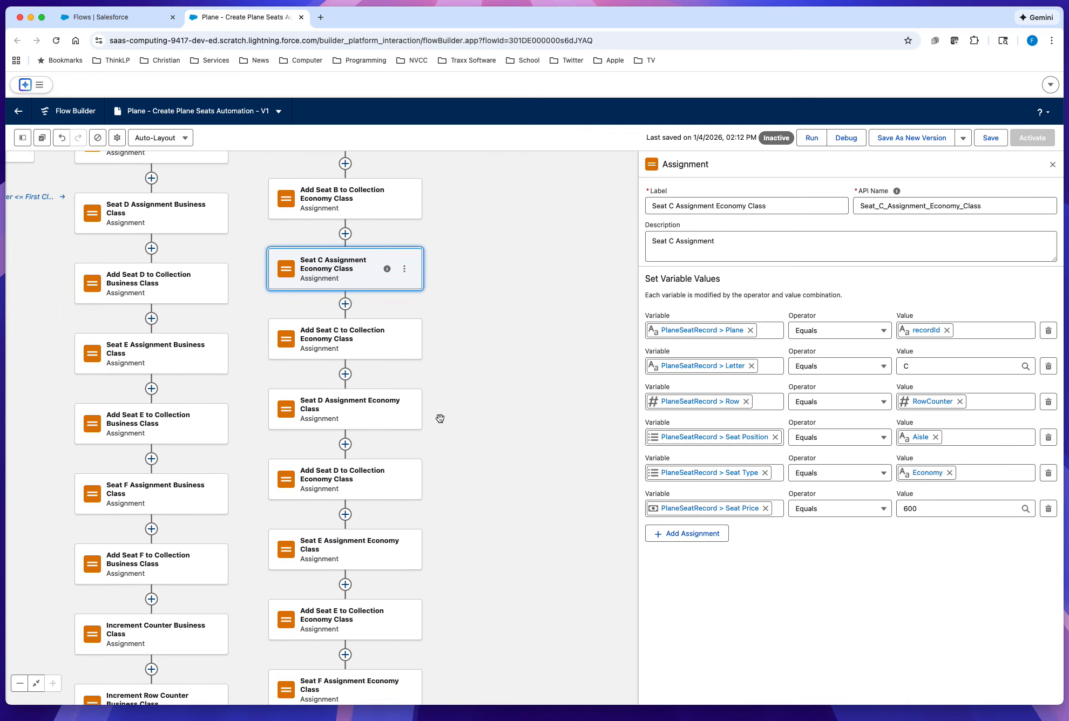
left_click(358, 425)
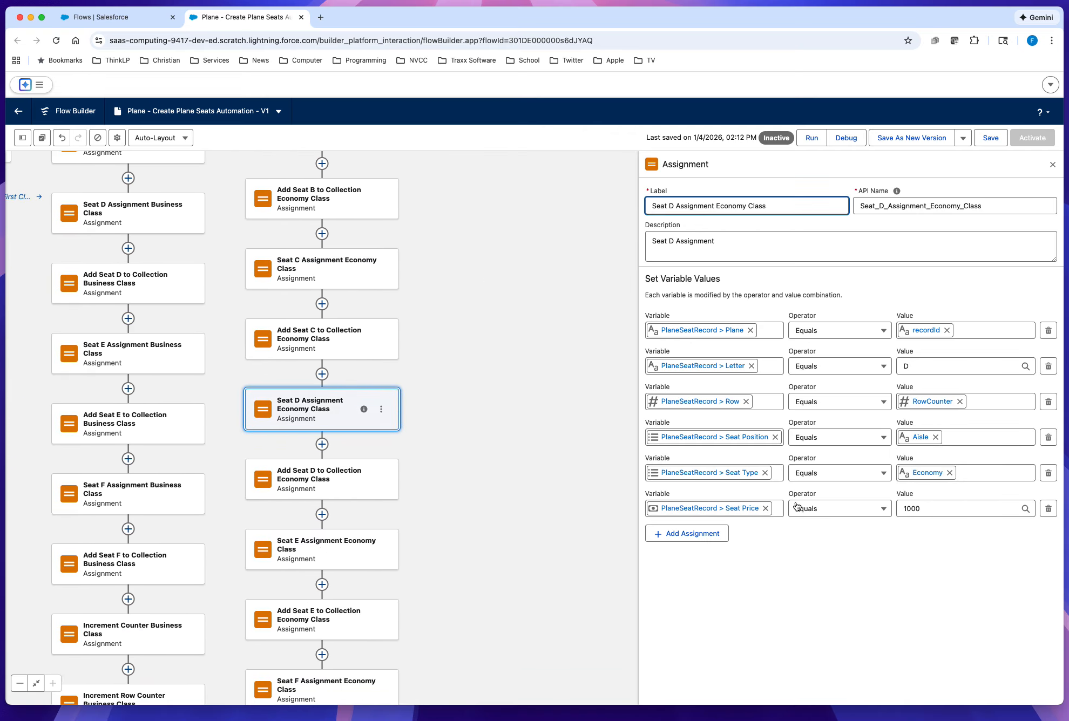
double_click(913, 509)
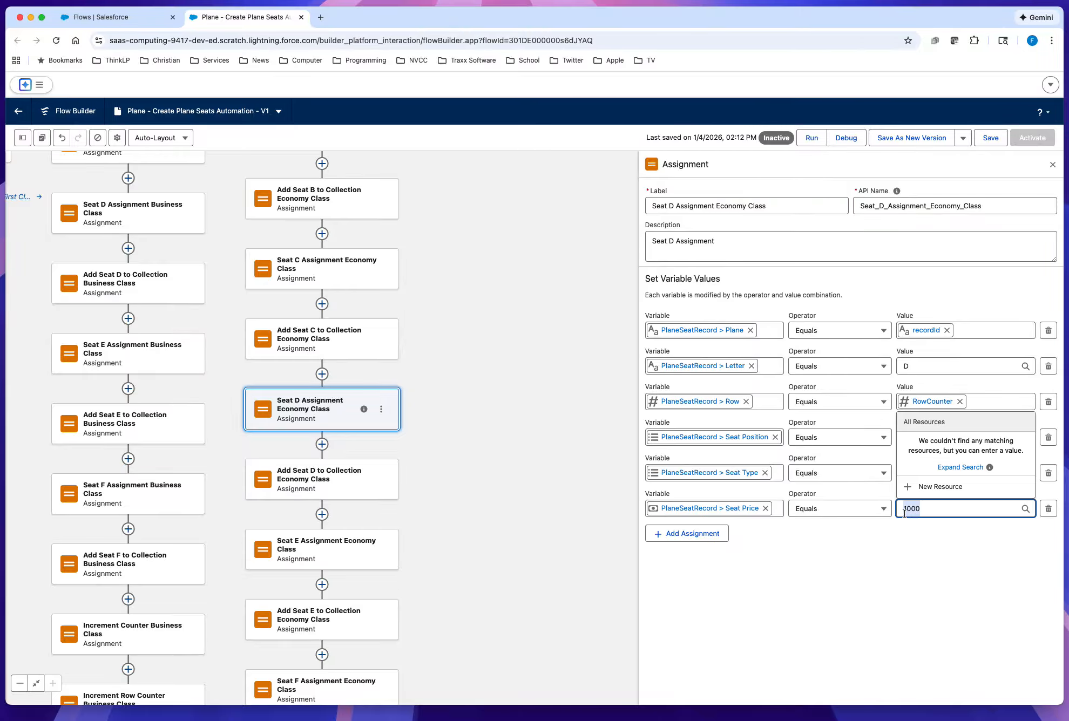
type("60")
left_click(533, 550)
Set the Seat Price value to 600 in the Seat E Assignment Economy Class element.
left_click(352, 556)
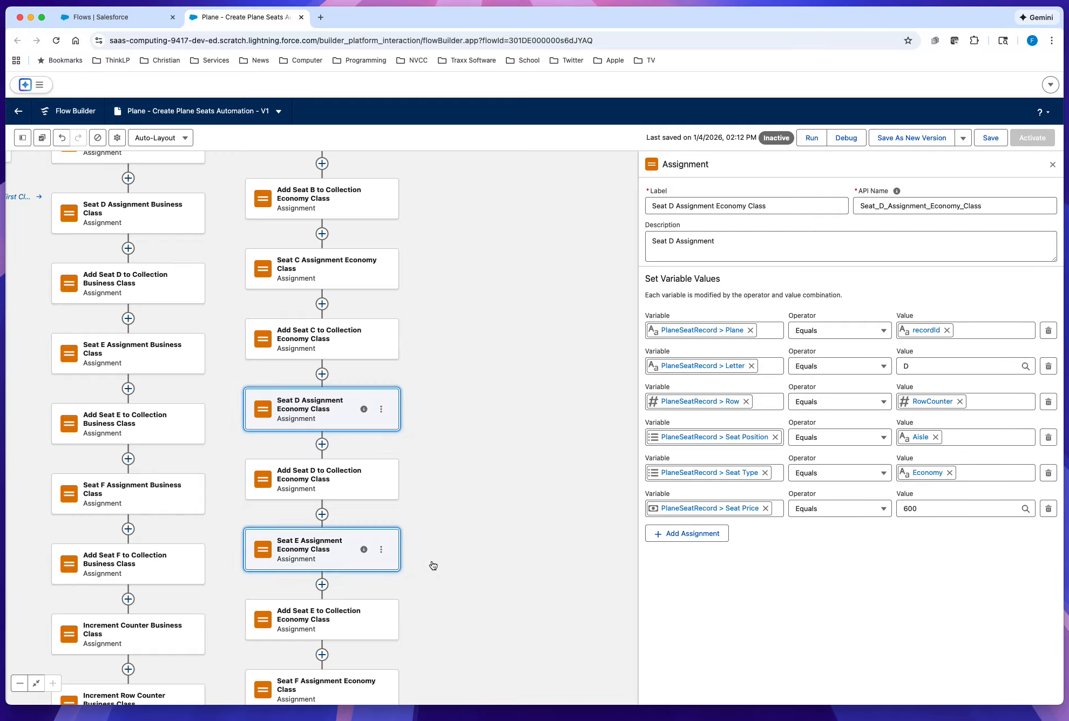
left_click(914, 511)
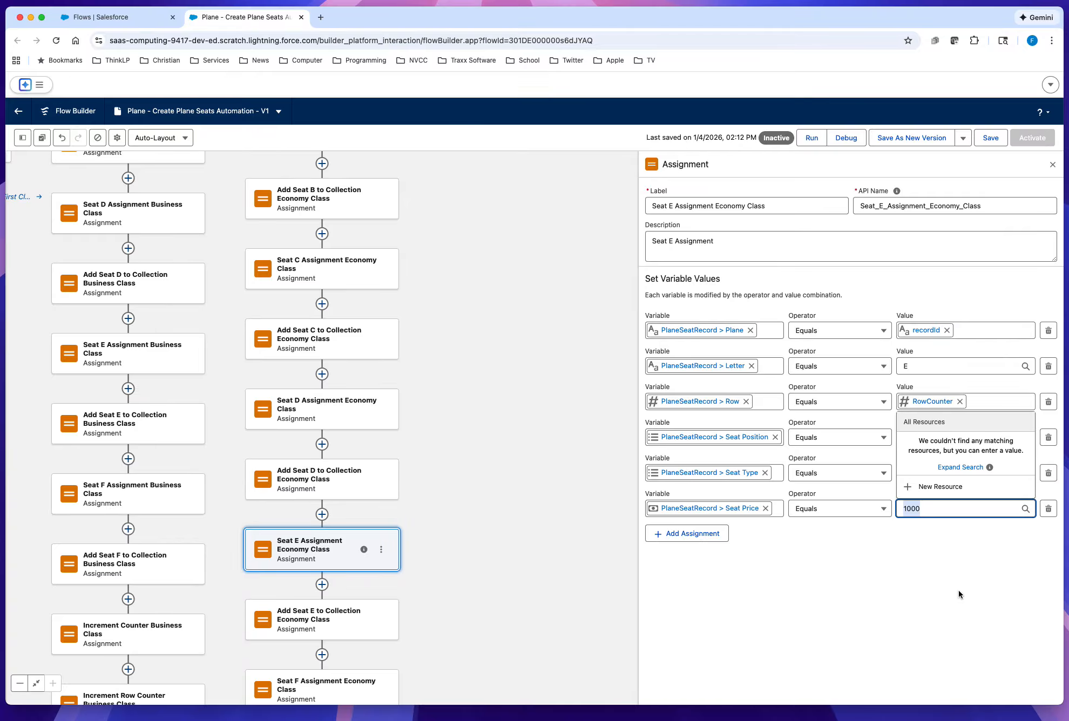
type("600")
left_click(893, 636)
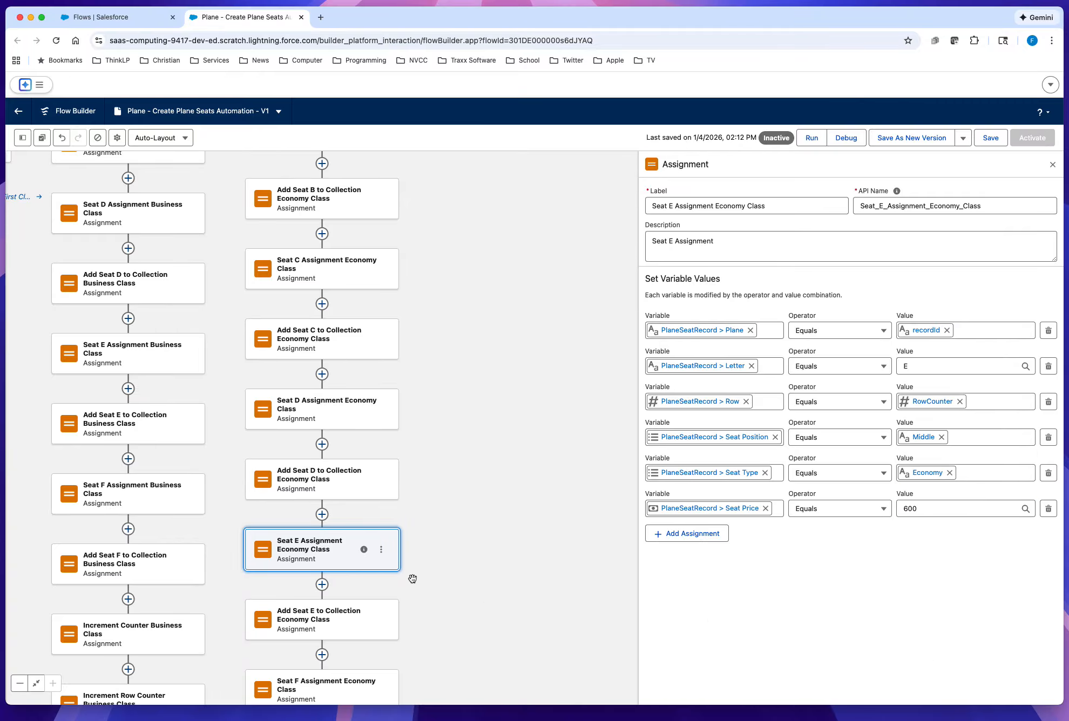
Set the Seat Price value to 200 in the Seat F Assignment Economy Class element.
left_click_drag(439, 601, 437, 429)
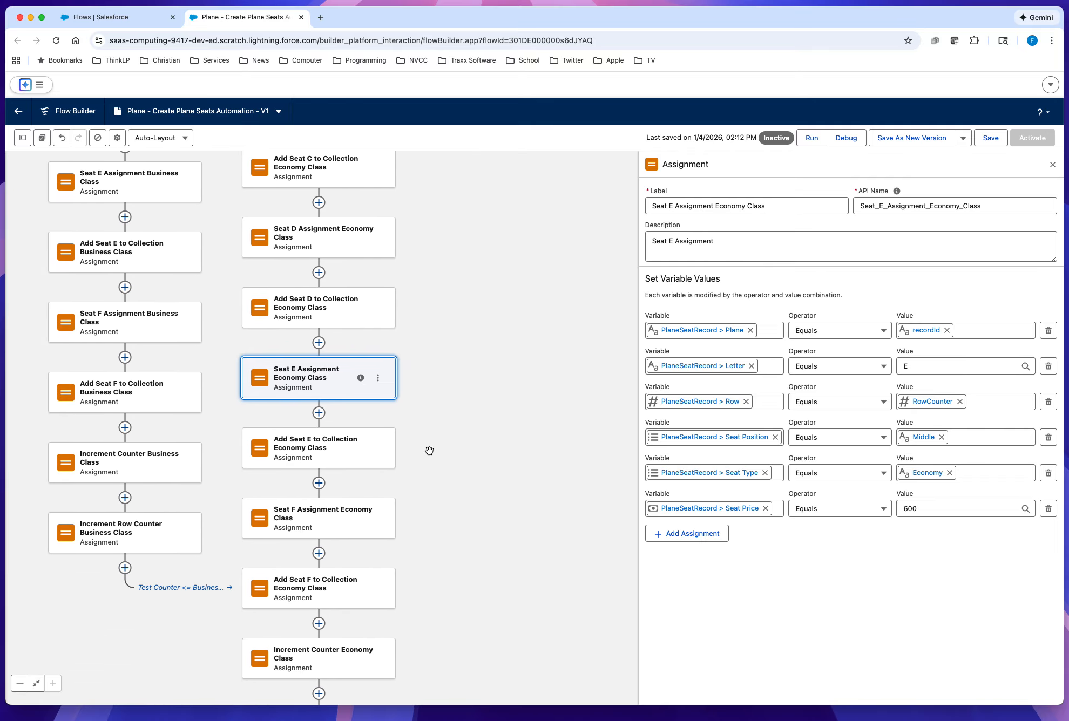
left_click(328, 533)
left_click(949, 509)
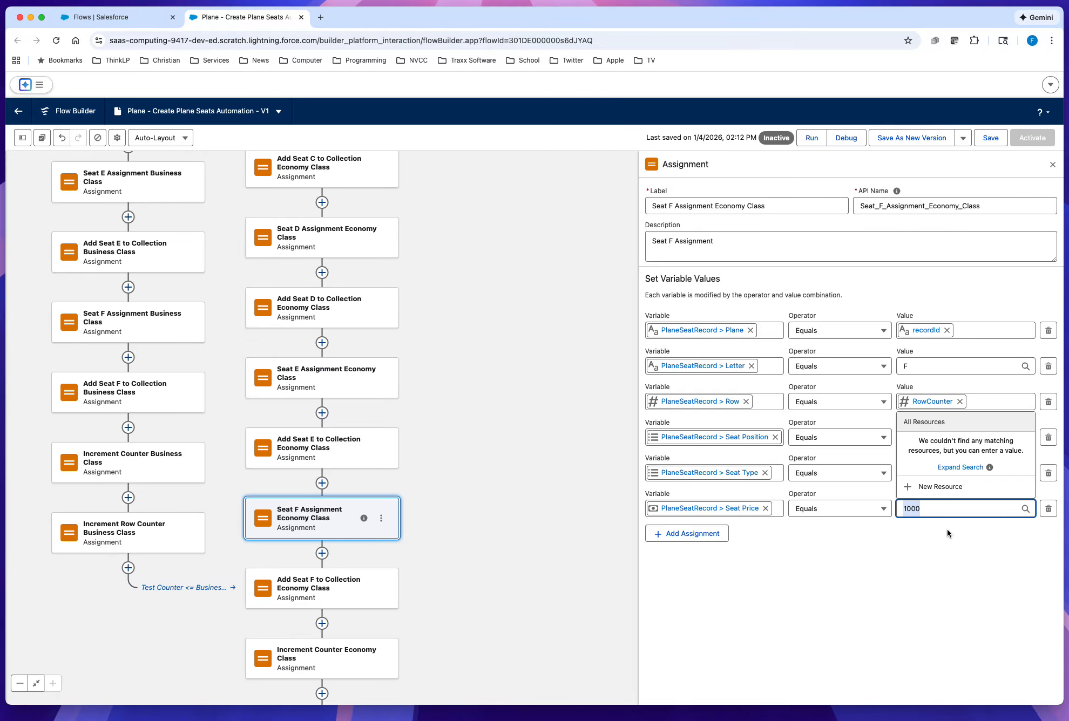
type("2")
left_click(501, 478)
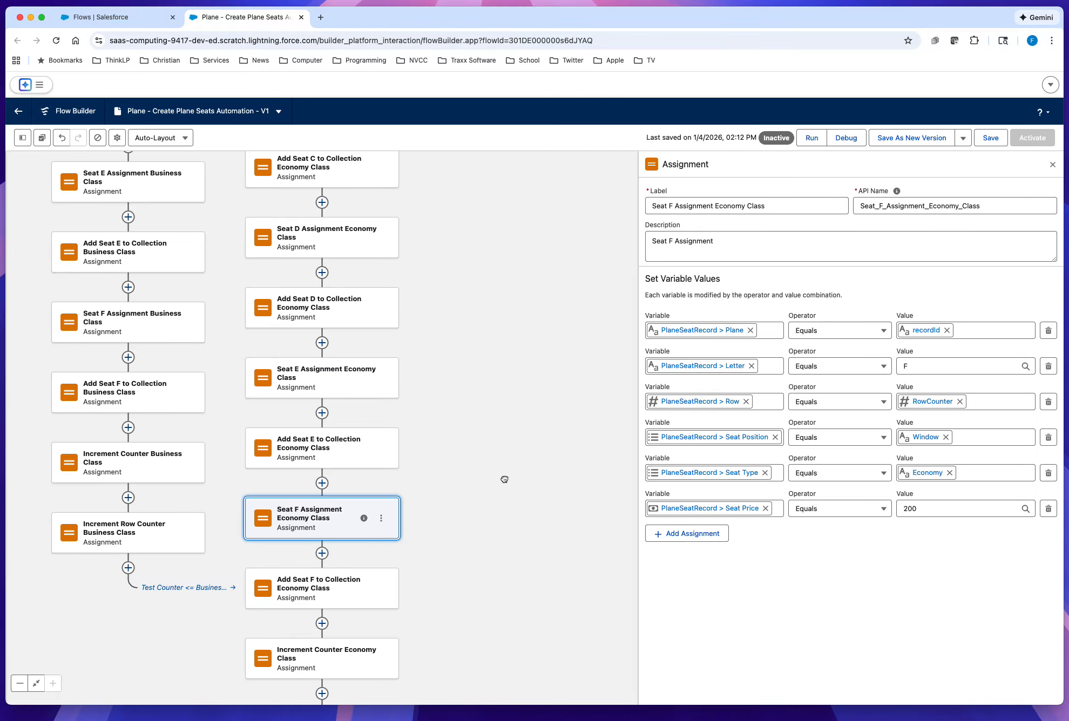
Set the Seat Price value to 200 in the Seat E Assignment Economy Class element.
left_click(334, 390)
left_click(911, 510)
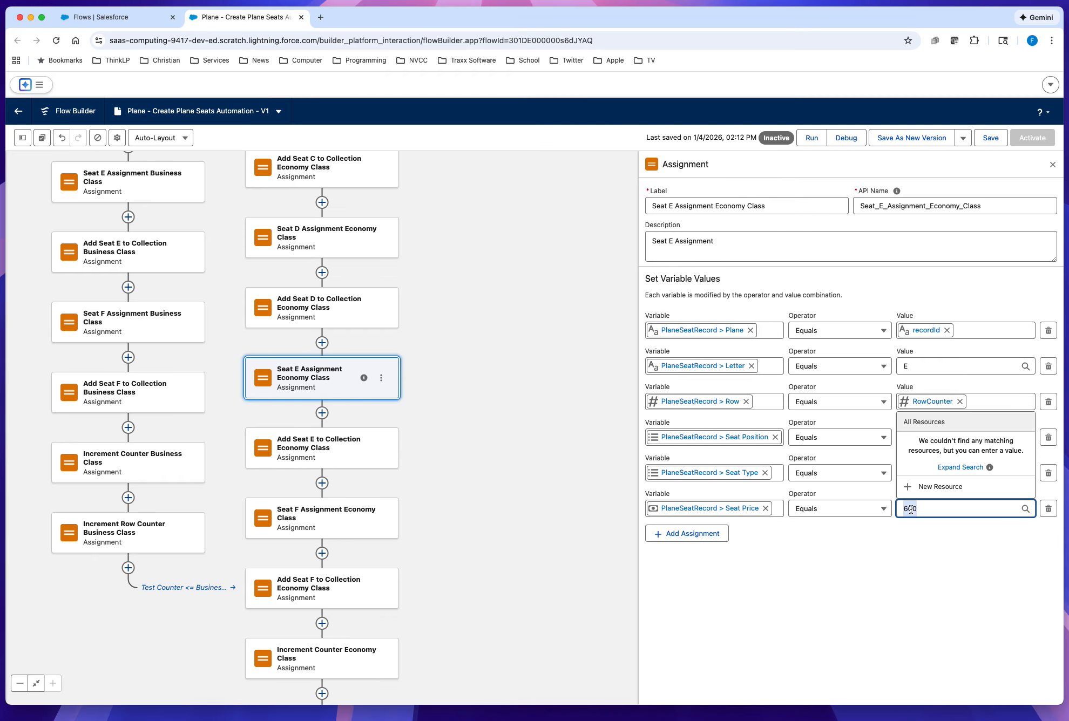
type("2")
left_click(528, 343)
Set the Seat Price value to 200 in the Seat D Assignment Economy Class element.
left_click(354, 252)
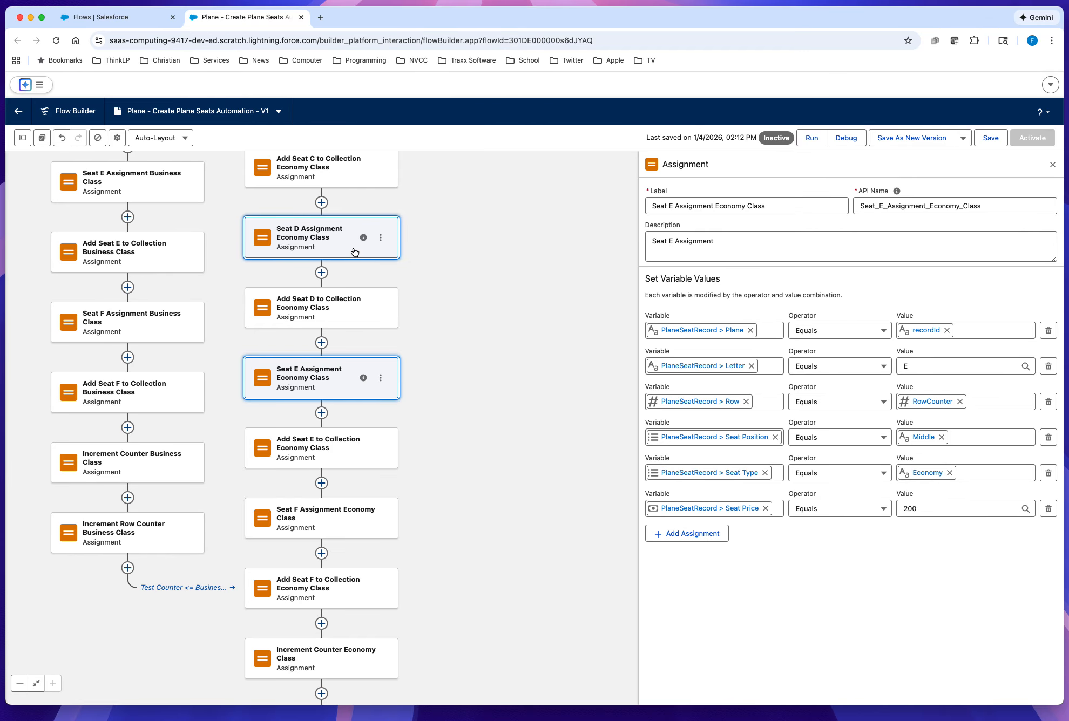
double_click(911, 510)
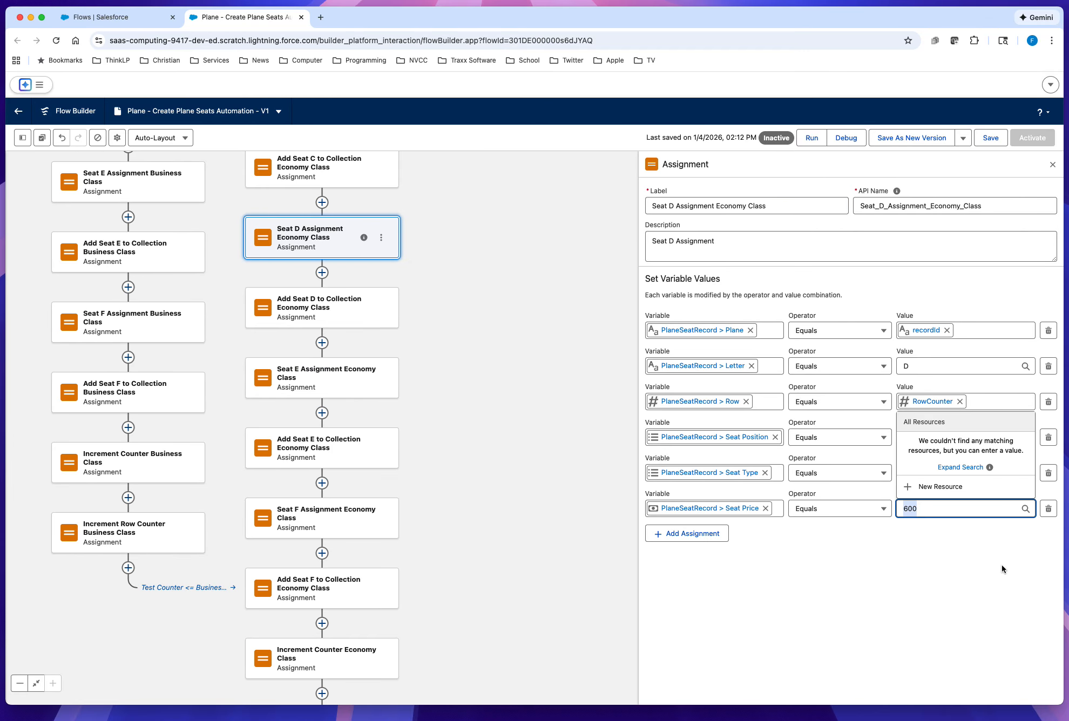
type("200")
left_click(502, 391)
Set the Seat Price value to 200 in the Seat C Assignment Economy Class element.
left_click_drag(516, 370, 535, 583)
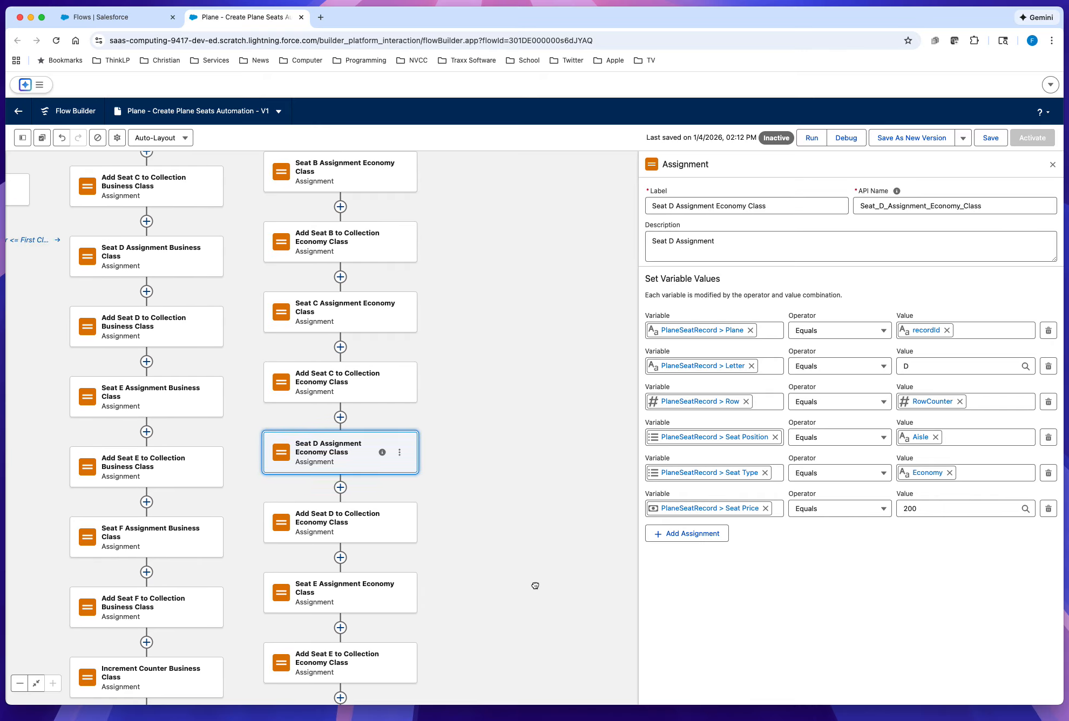
left_click(354, 324)
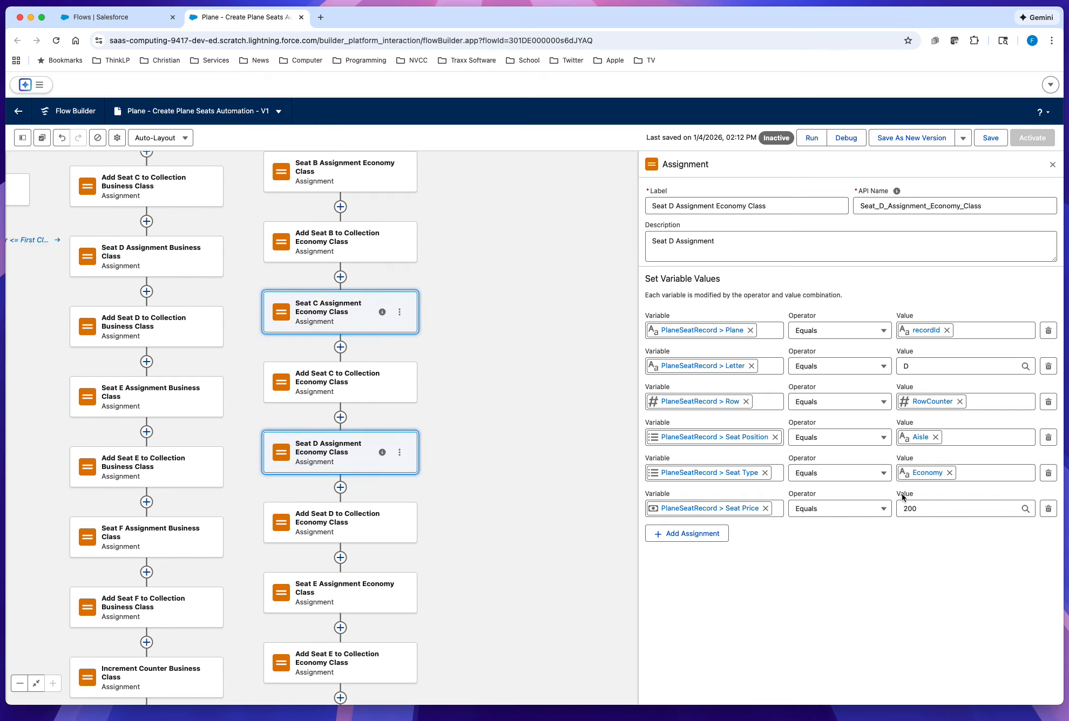
left_click(911, 508)
type("200")
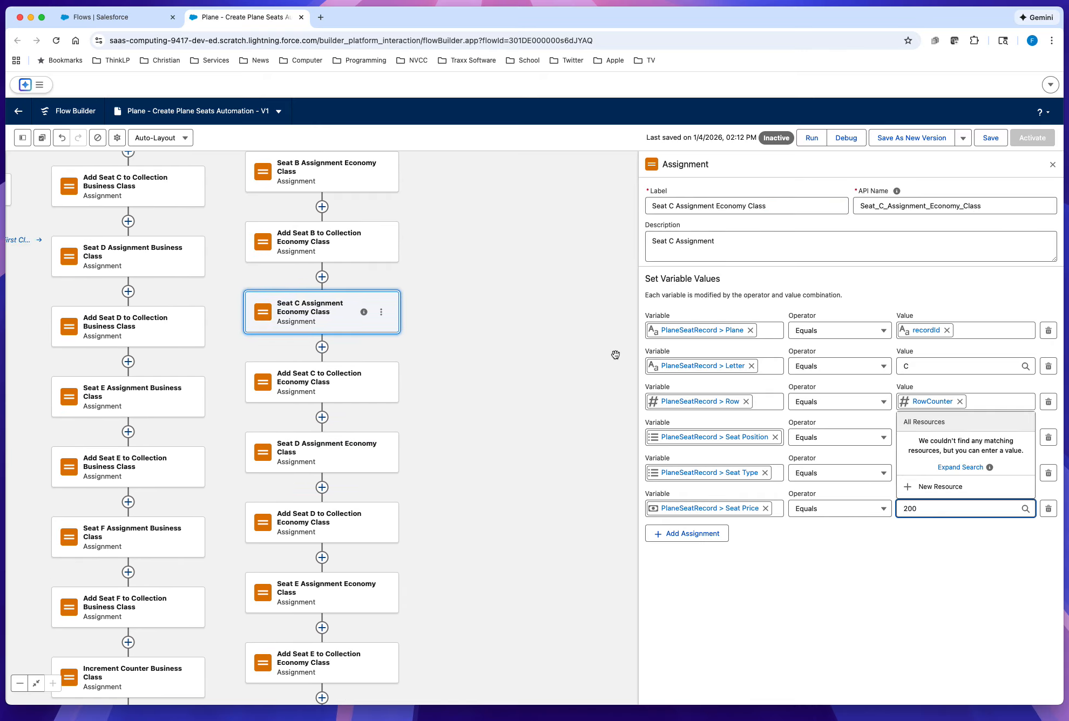
left_click(545, 341)
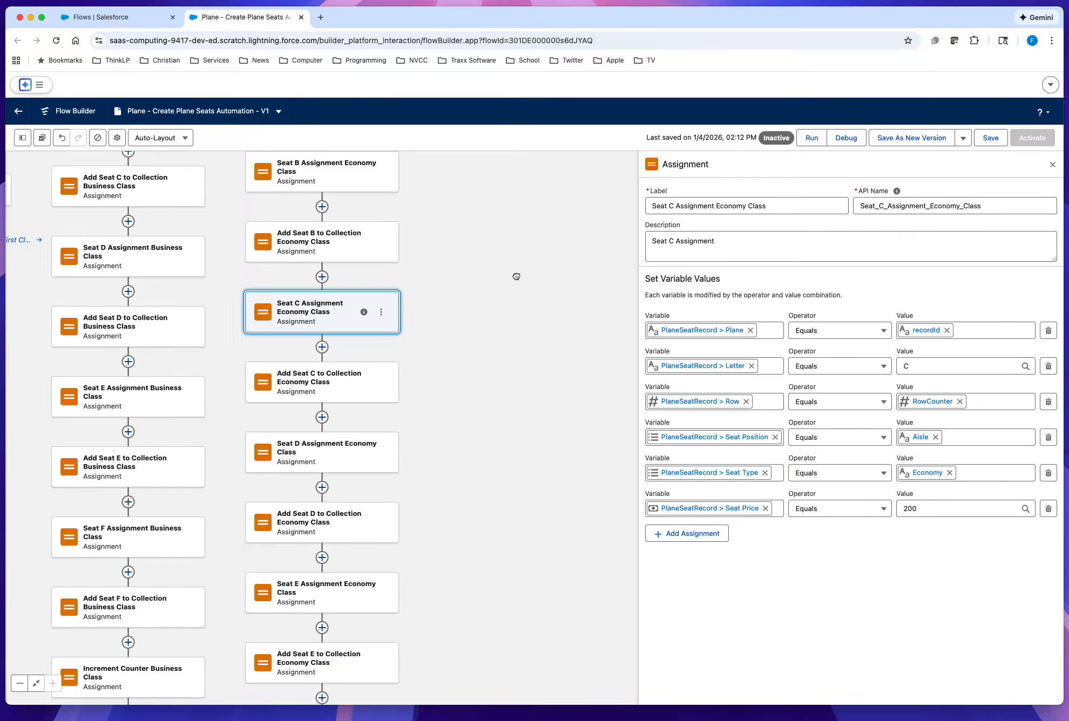
Check the Seat Price values in the Seat A and Seat B Assignment Economy Class elements.
left_click_drag(517, 275, 519, 432)
left_click(360, 345)
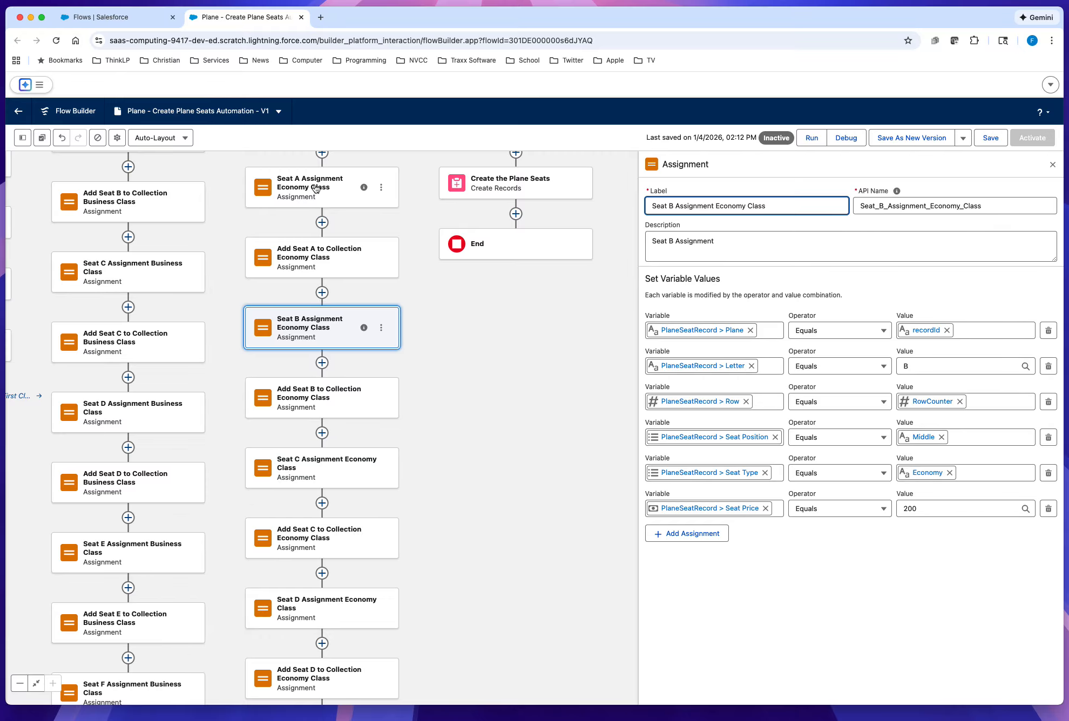
left_click(328, 199)
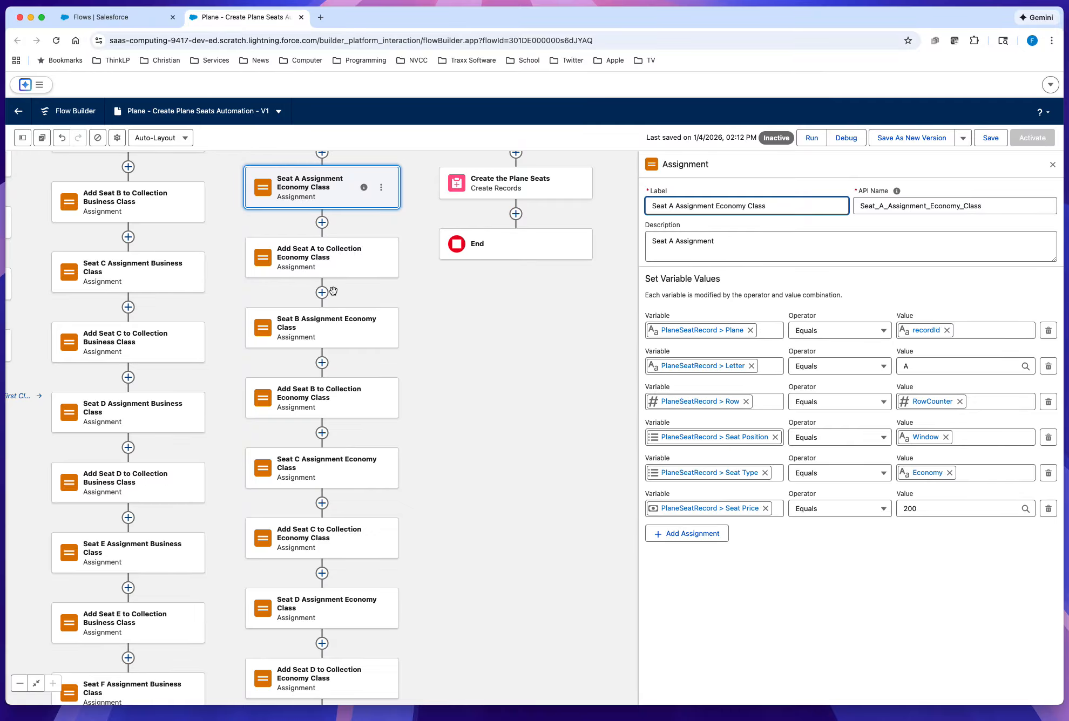
left_click(331, 340)
scroll(457, 514, "down", 10)
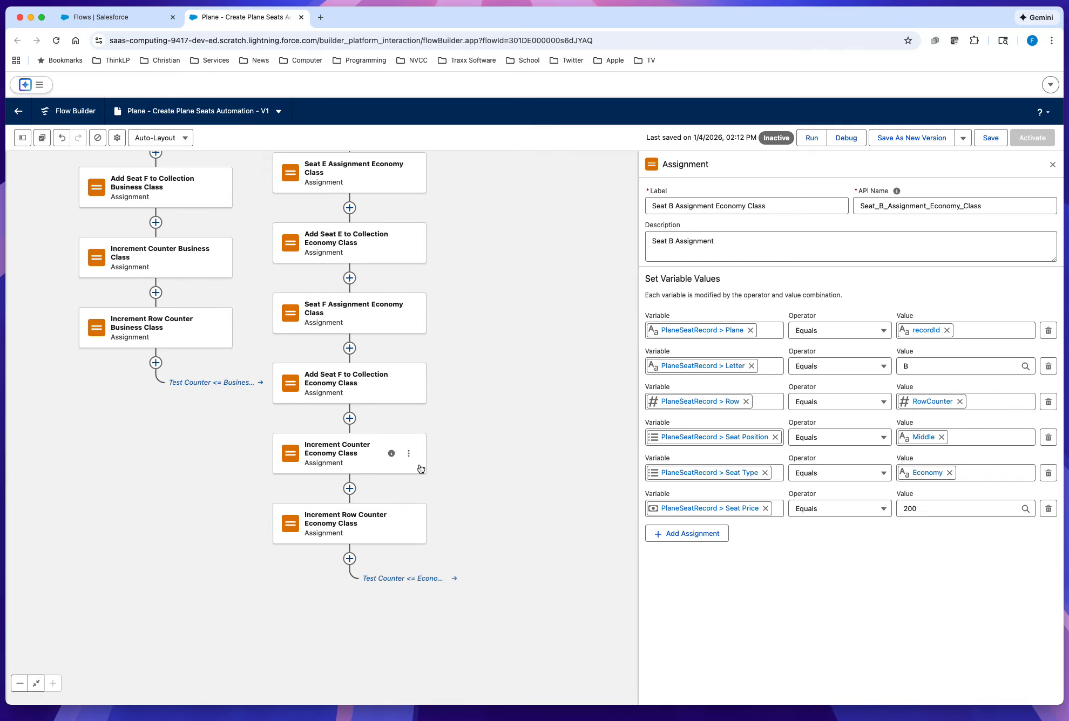
Save the Plane - Create Plane Seats Automation flow and close the open assignment's properties.
left_click(991, 139)
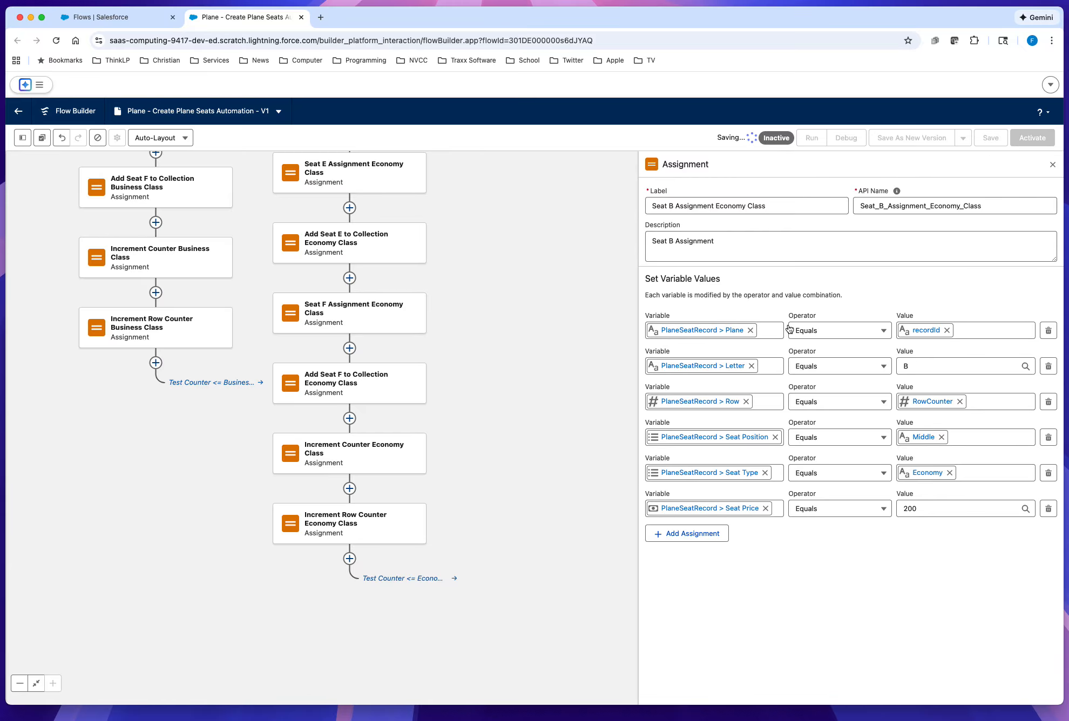
left_click(1051, 167)
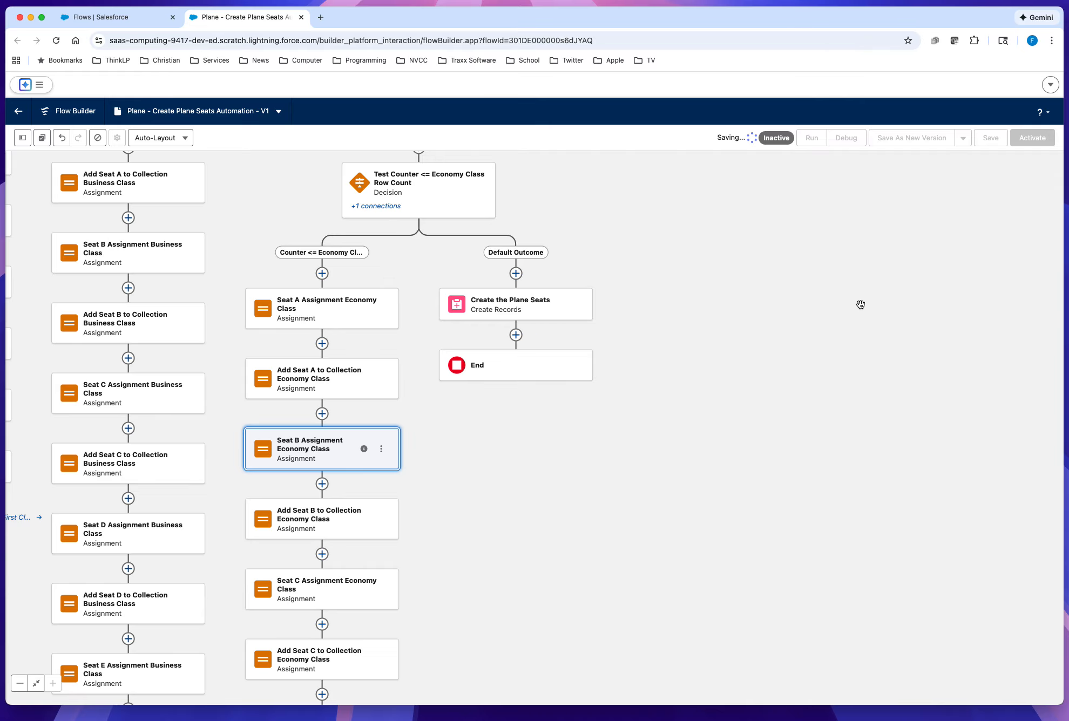
left_click_drag(608, 235, 797, 327)
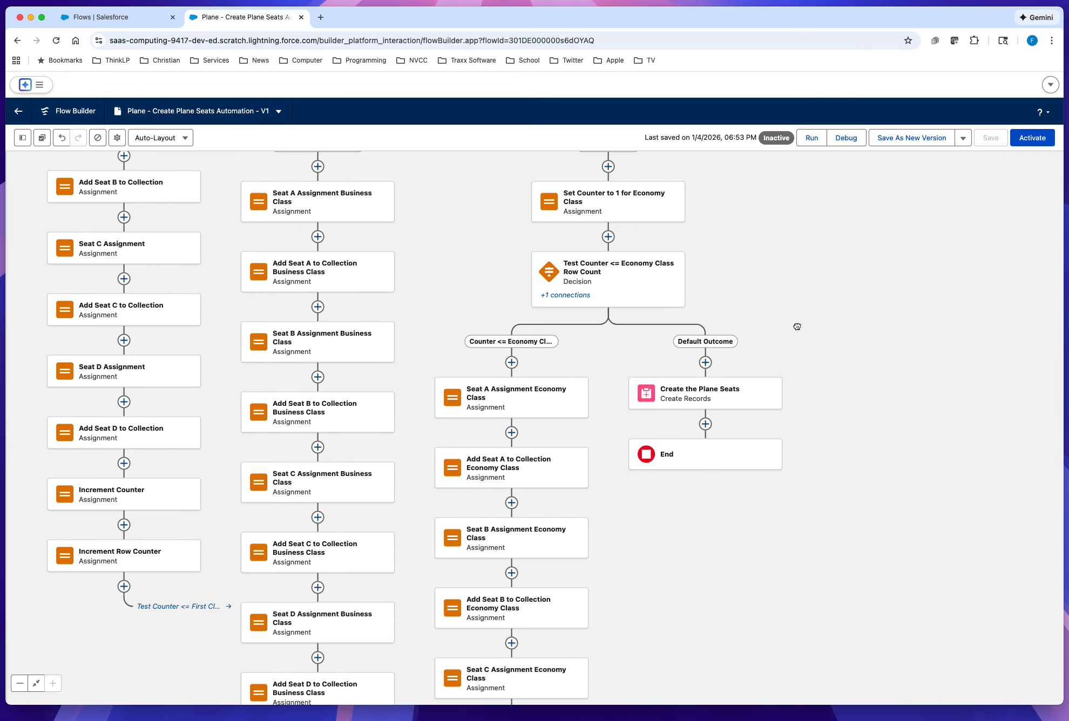
left_click_drag(758, 212, 862, 303)
left_click_drag(833, 236, 852, 303)
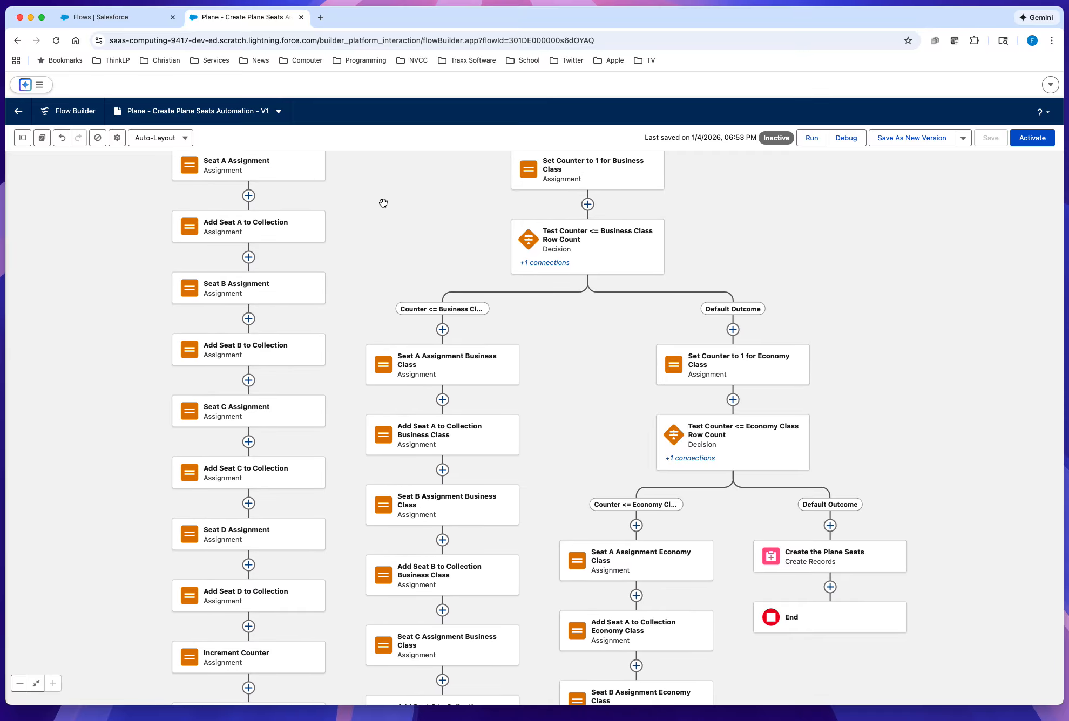
Switch to the Flight Management app and open the plane record PLN-0000.
left_click(140, 20)
left_click(27, 135)
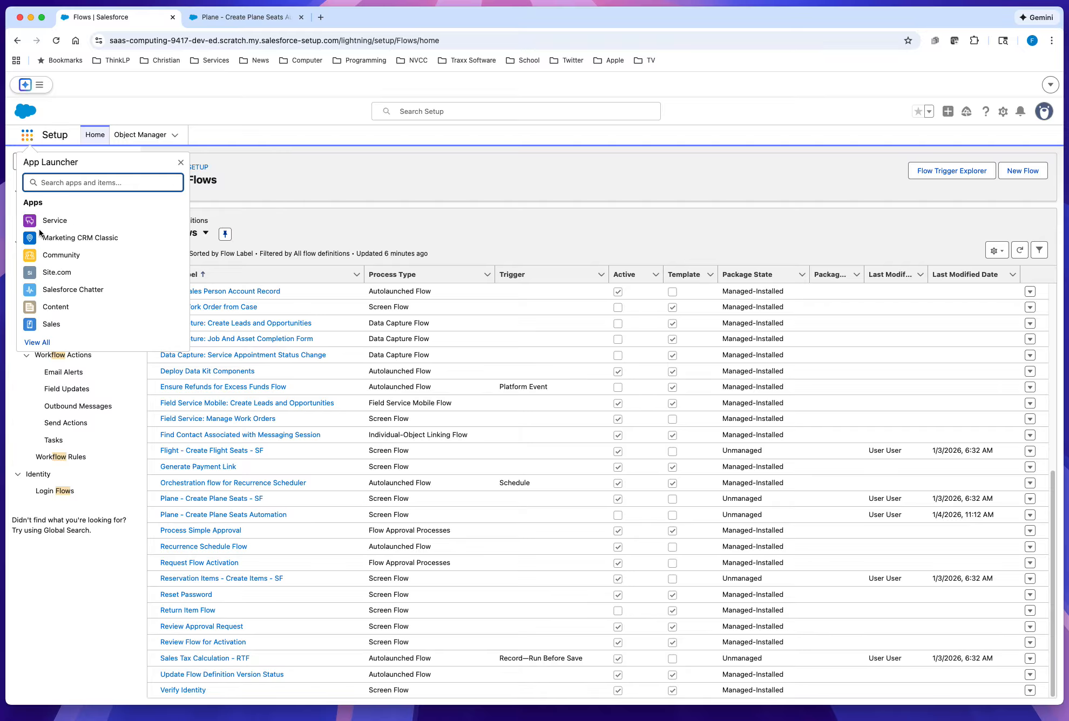
left_click(34, 342)
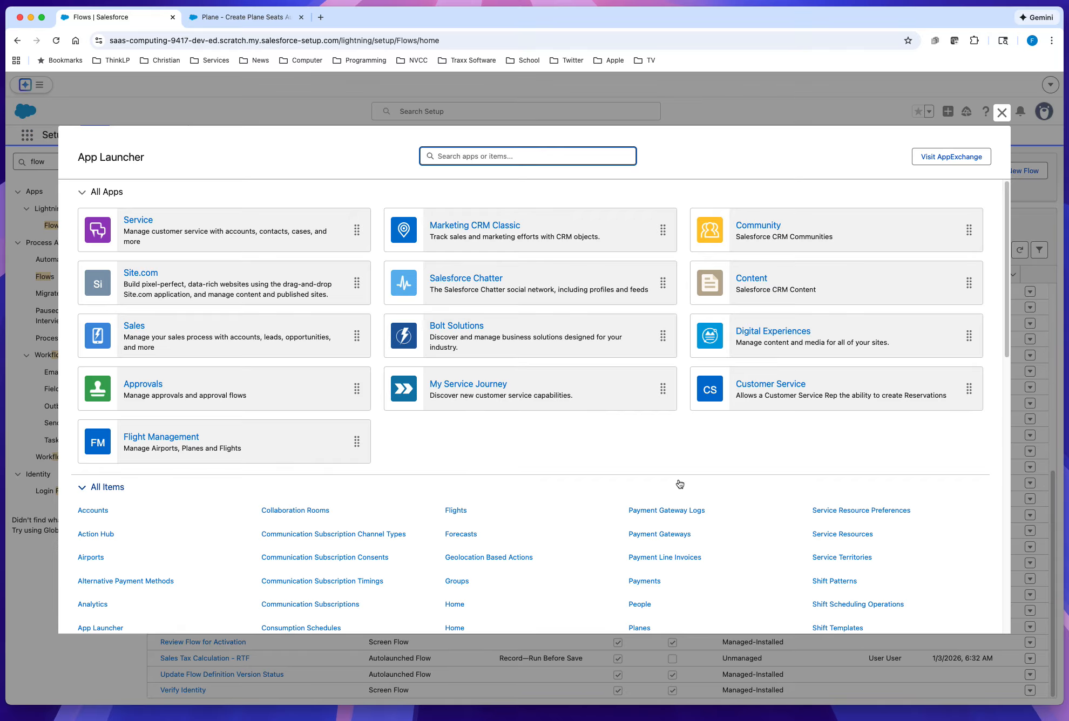
left_click(168, 445)
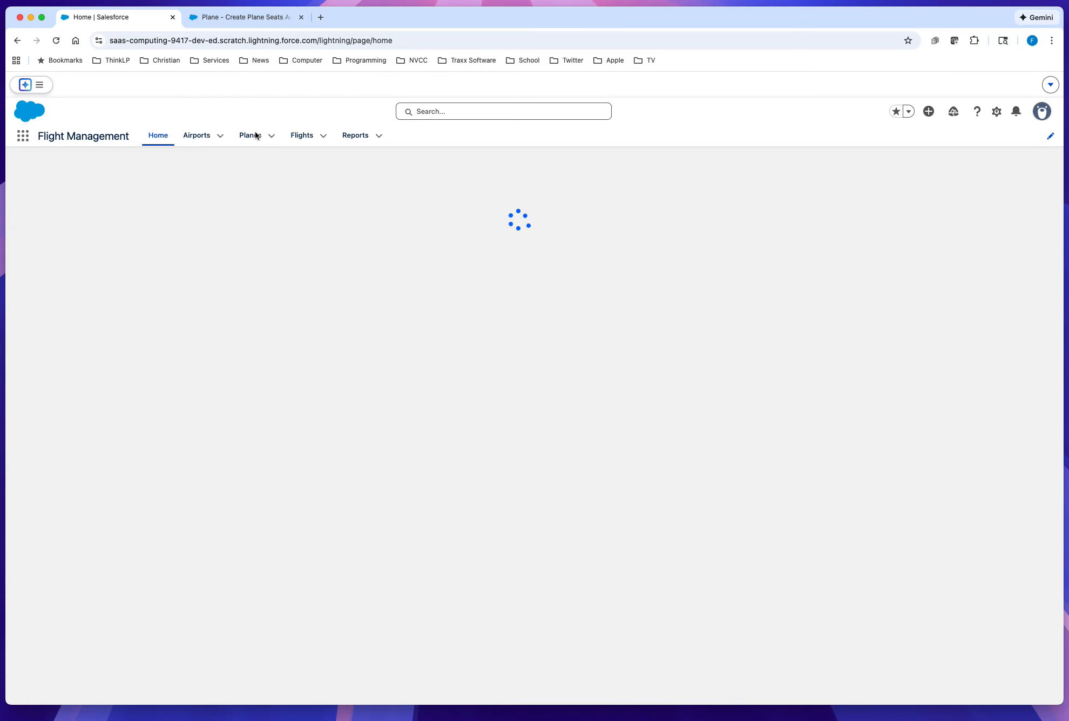
left_click(252, 136)
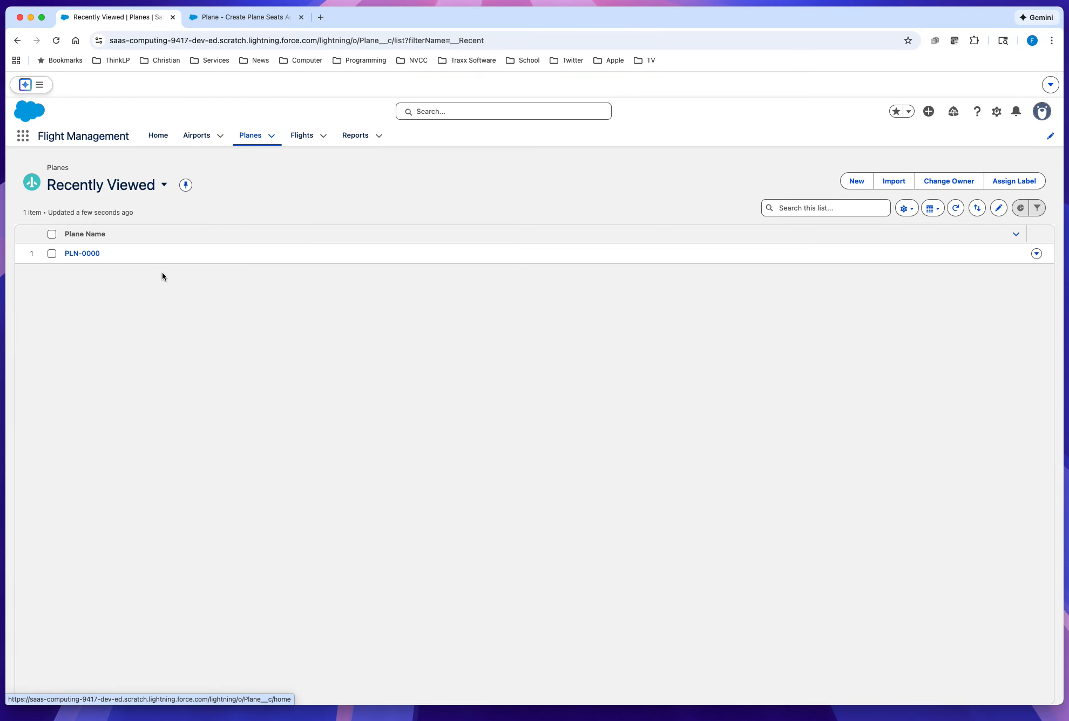
left_click(86, 253)
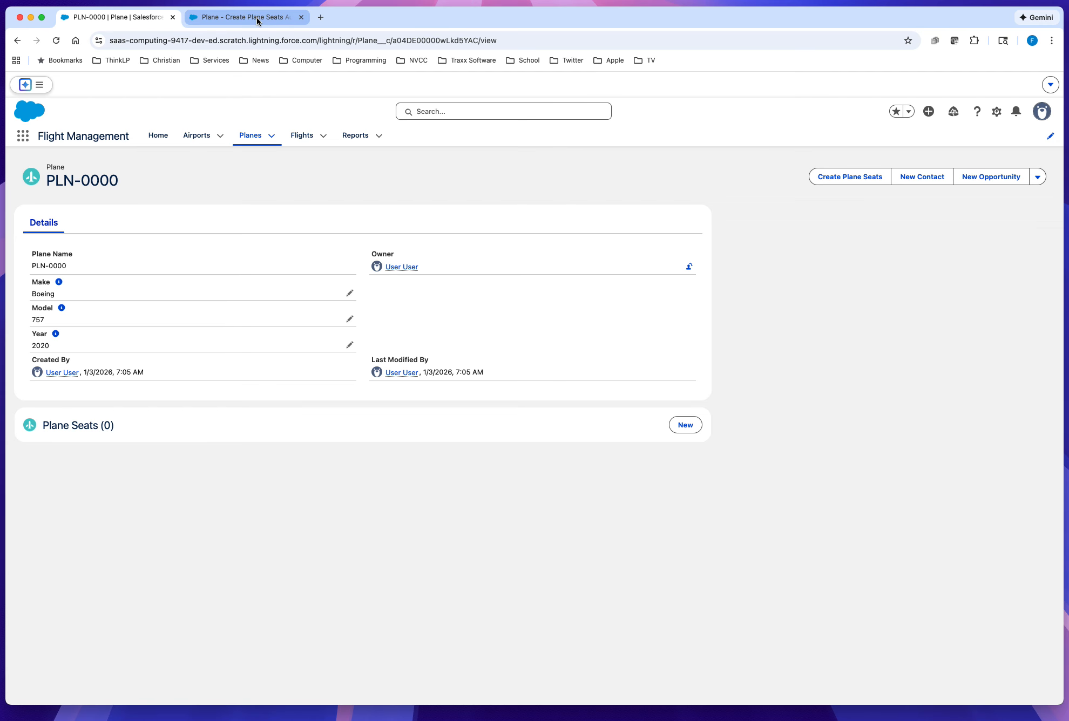
Open Object Manager in Setup and search the objects for Plane.
left_click(995, 113)
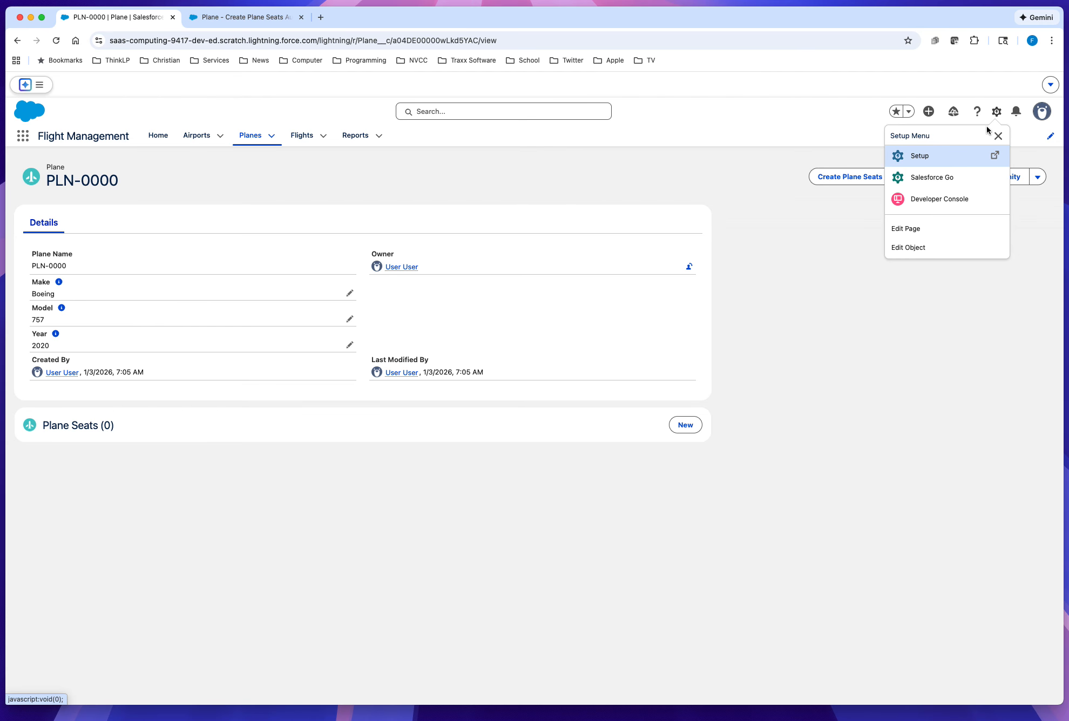
left_click(968, 153)
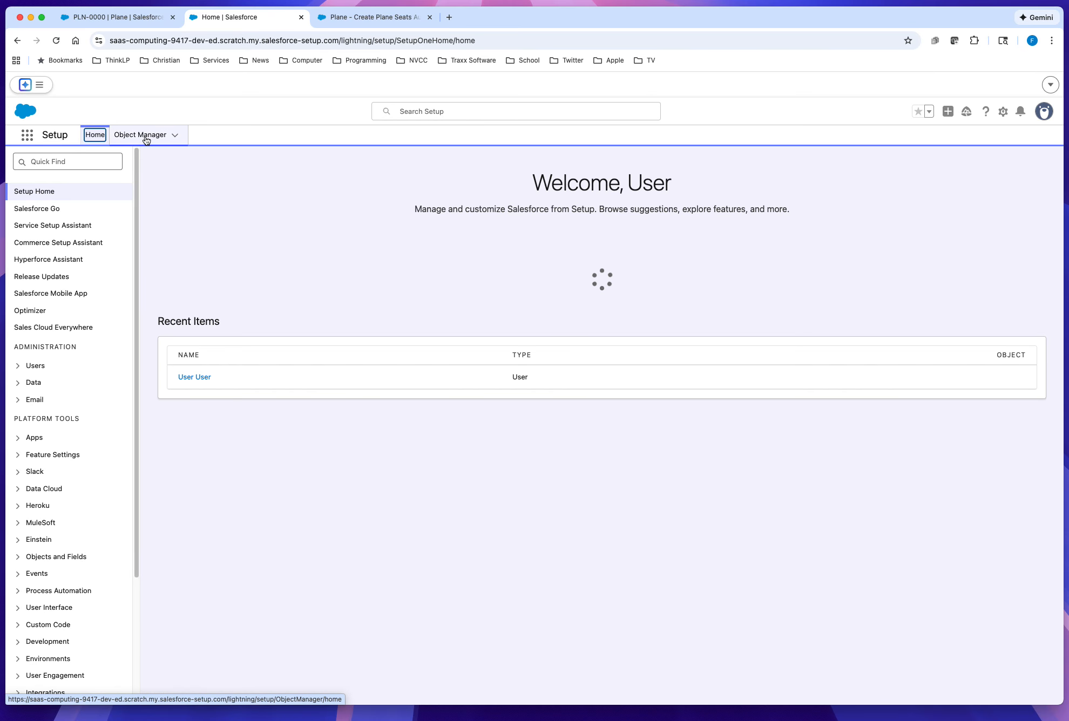
left_click(144, 137)
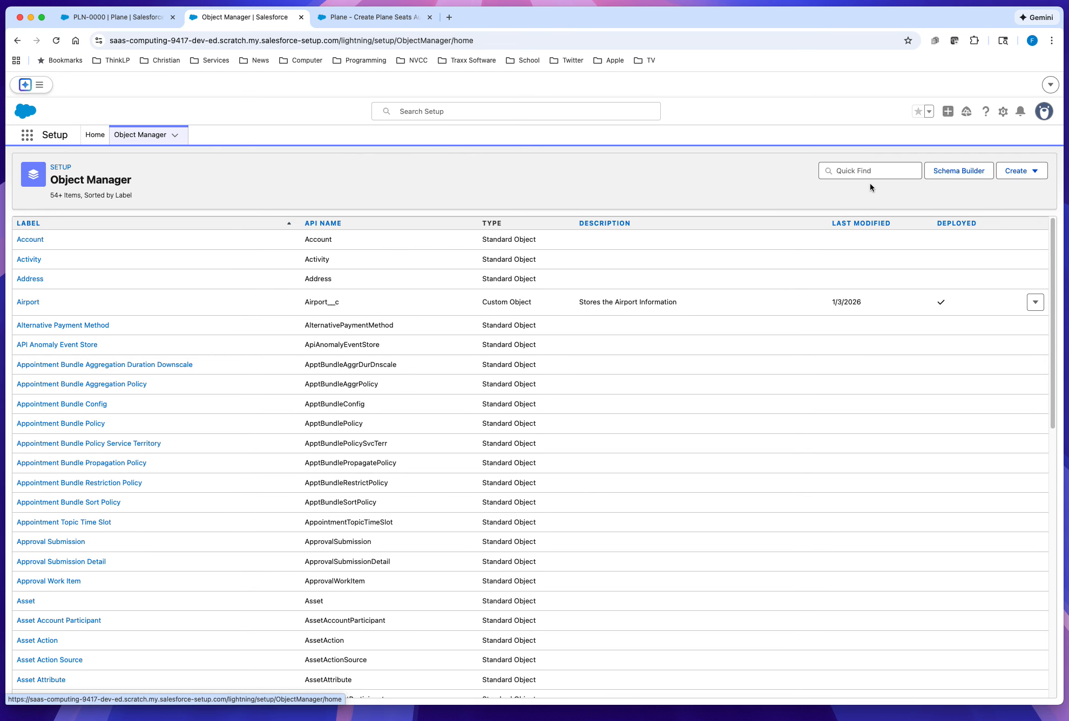
left_click(842, 174)
type("Plane")
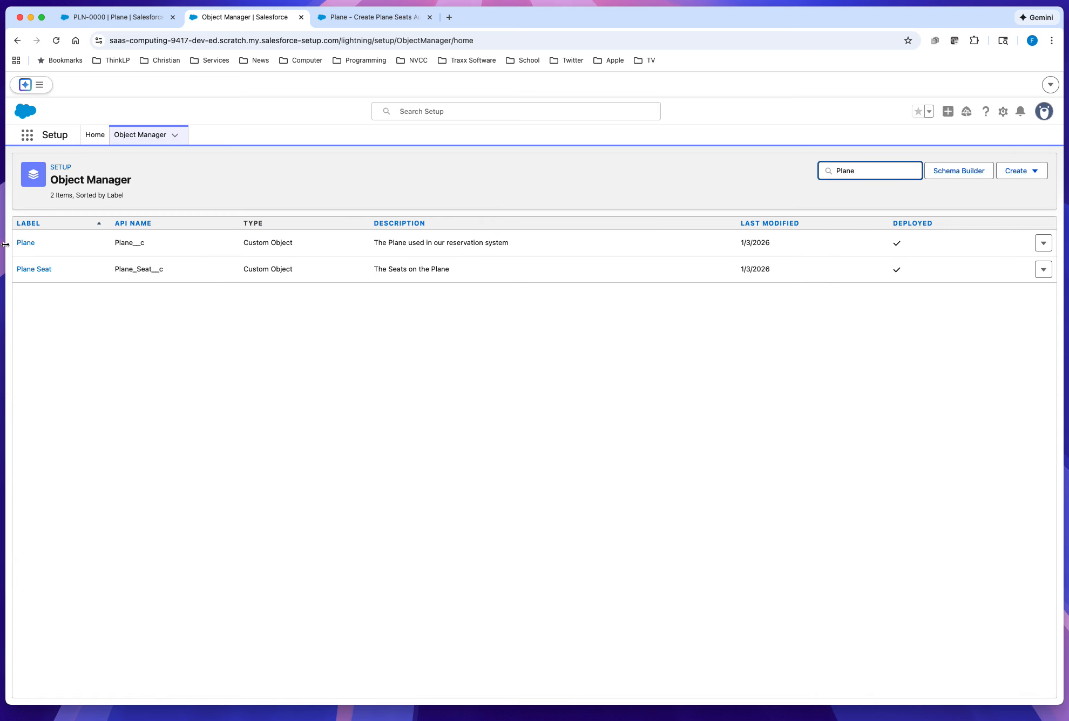
Open the Plane object and list its buttons, links, and actions, glancing at the PLN-0000 record for comparison.
left_click(25, 243)
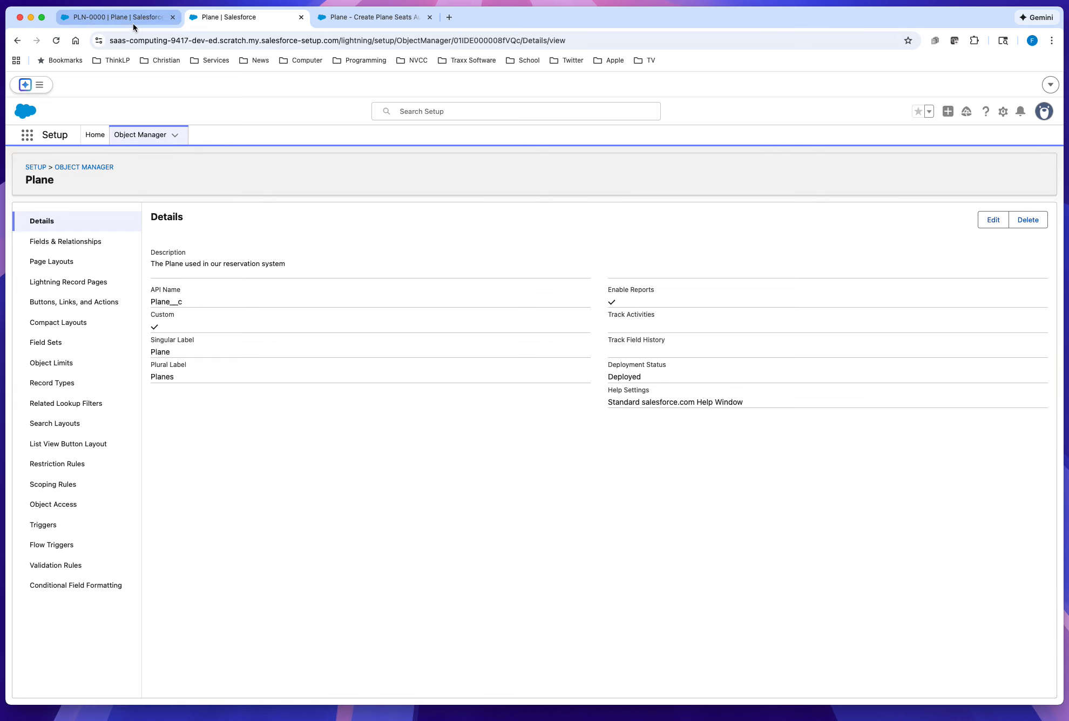
left_click(133, 22)
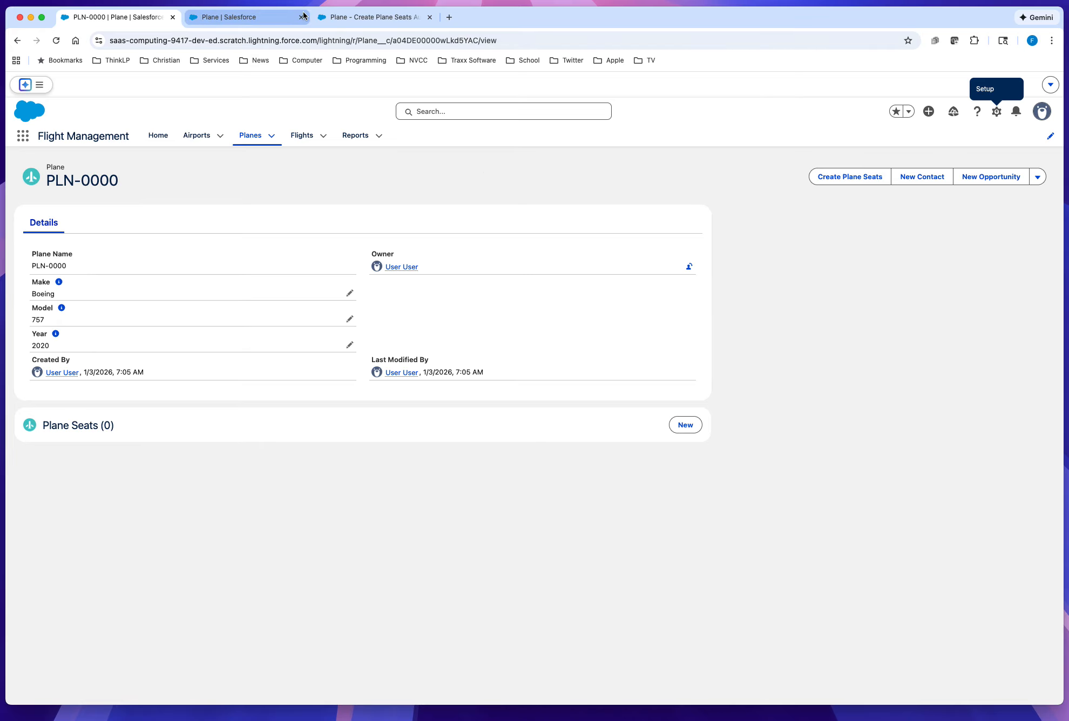
left_click(253, 18)
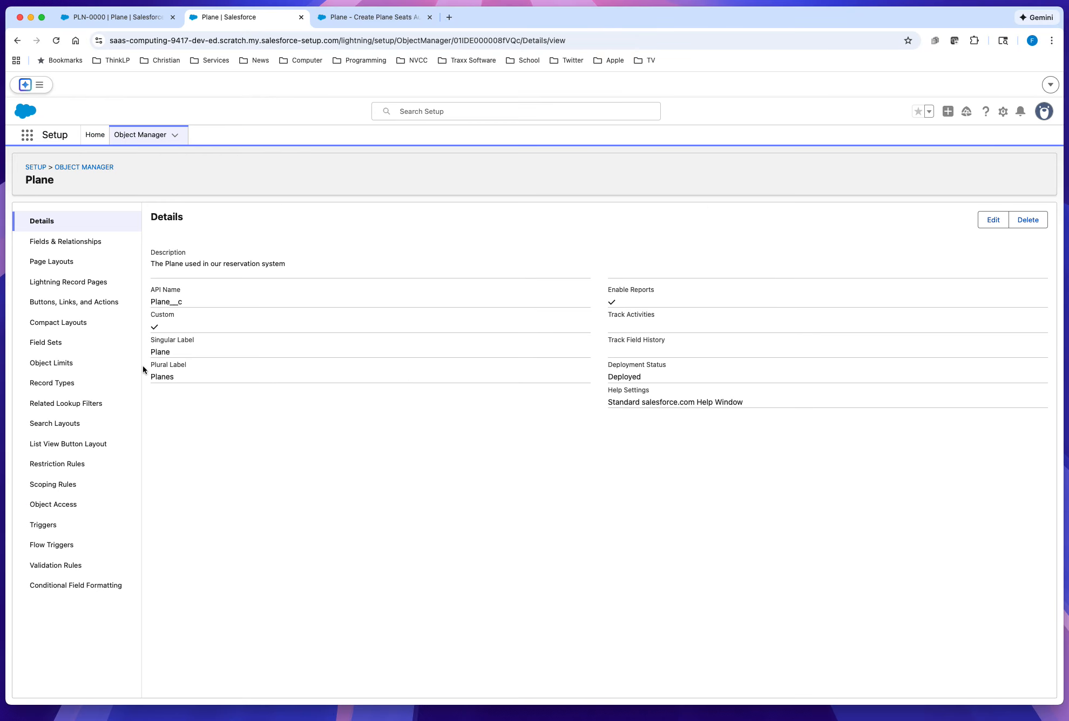
left_click(83, 303)
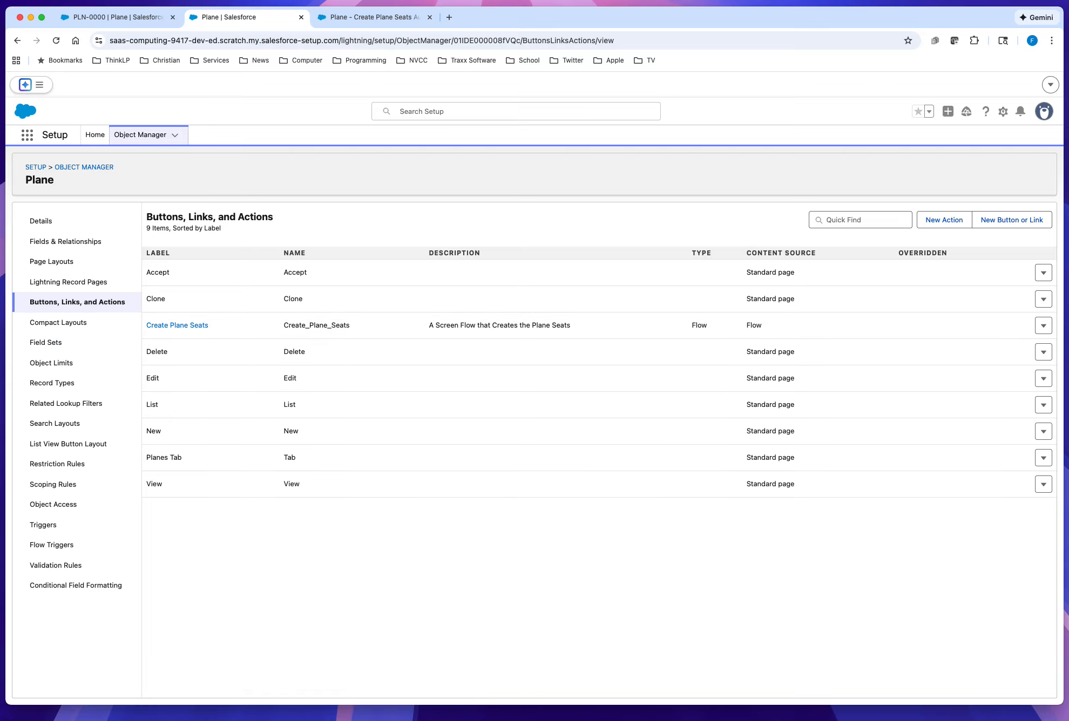
left_click(1045, 328)
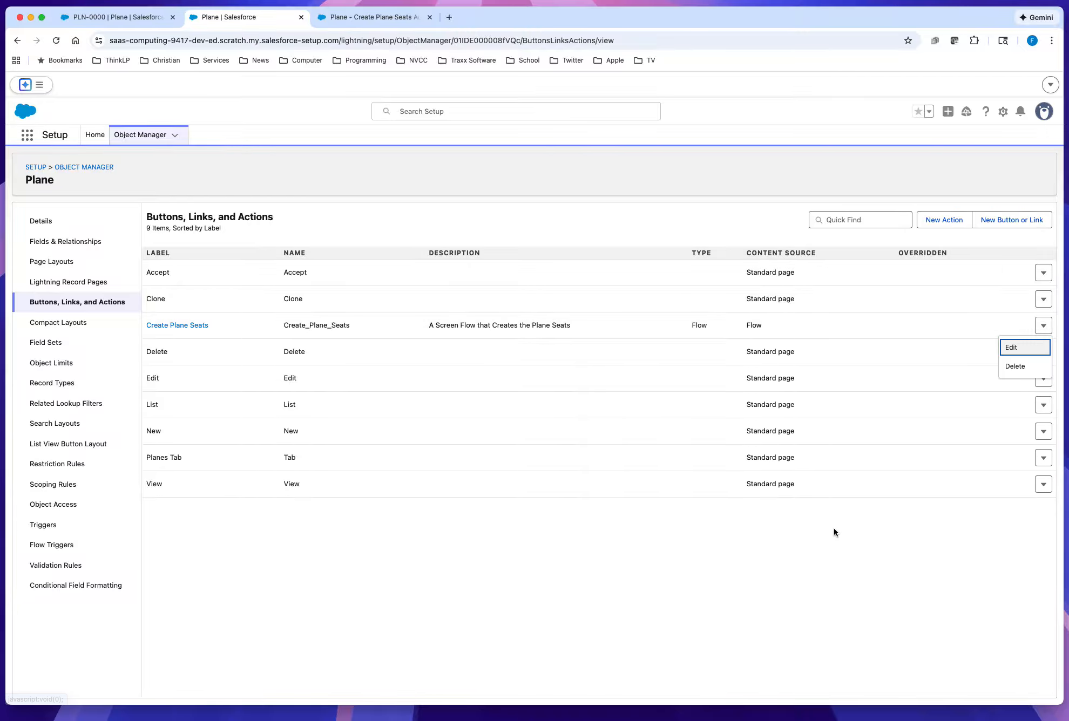
left_click(862, 584)
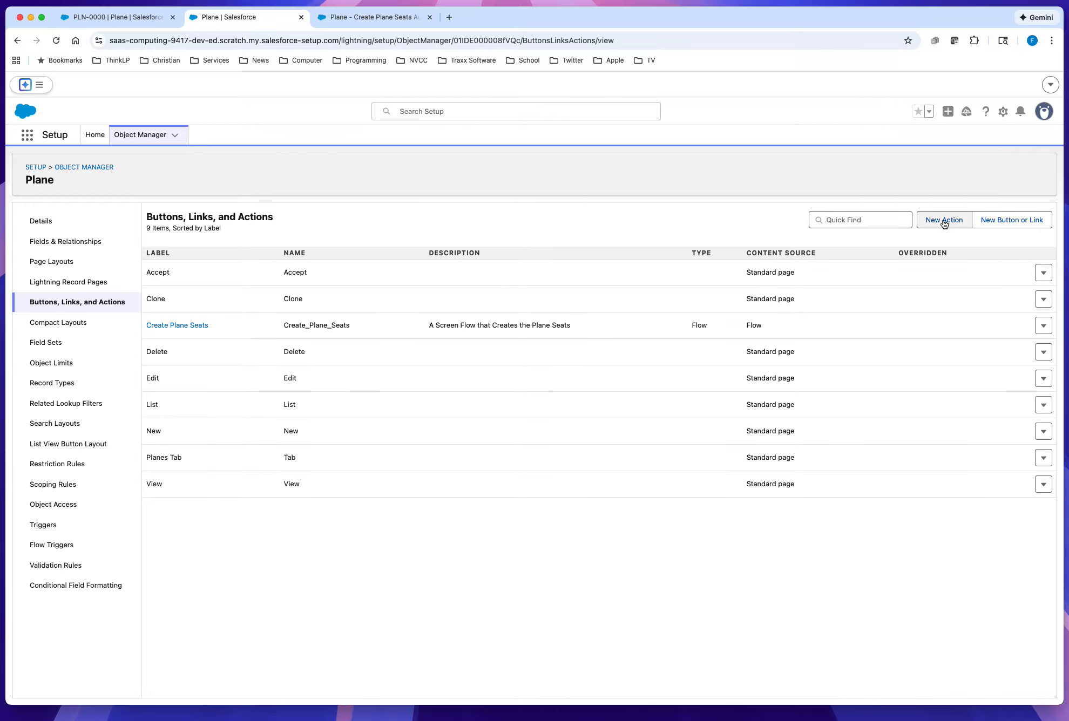
Open the Create Plane Seats action for editing to check its flow choices and compare them with the Plane - Create Plane Seats Automation flow.
left_click(177, 325)
left_click(430, 249)
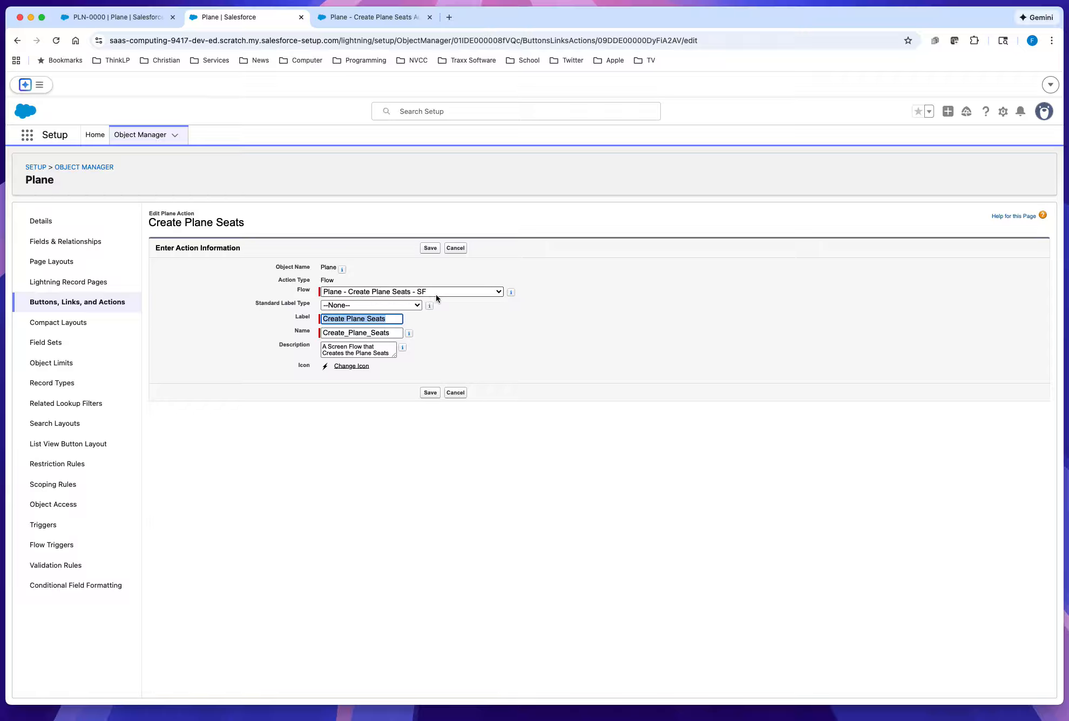
left_click(496, 292)
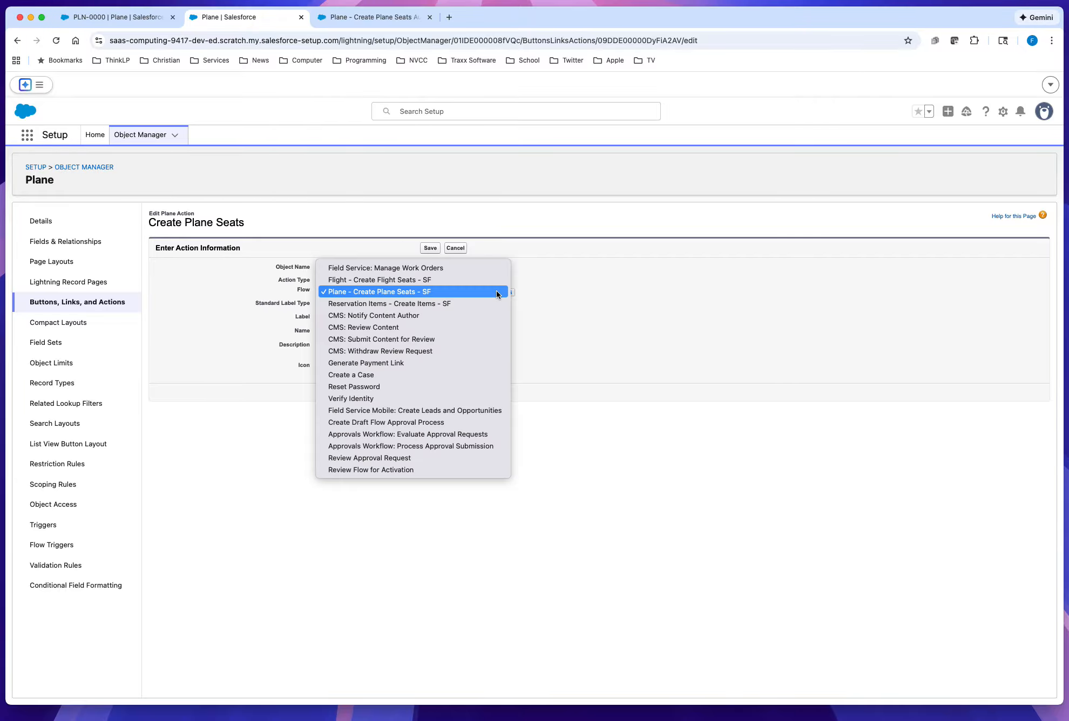
left_click(496, 292)
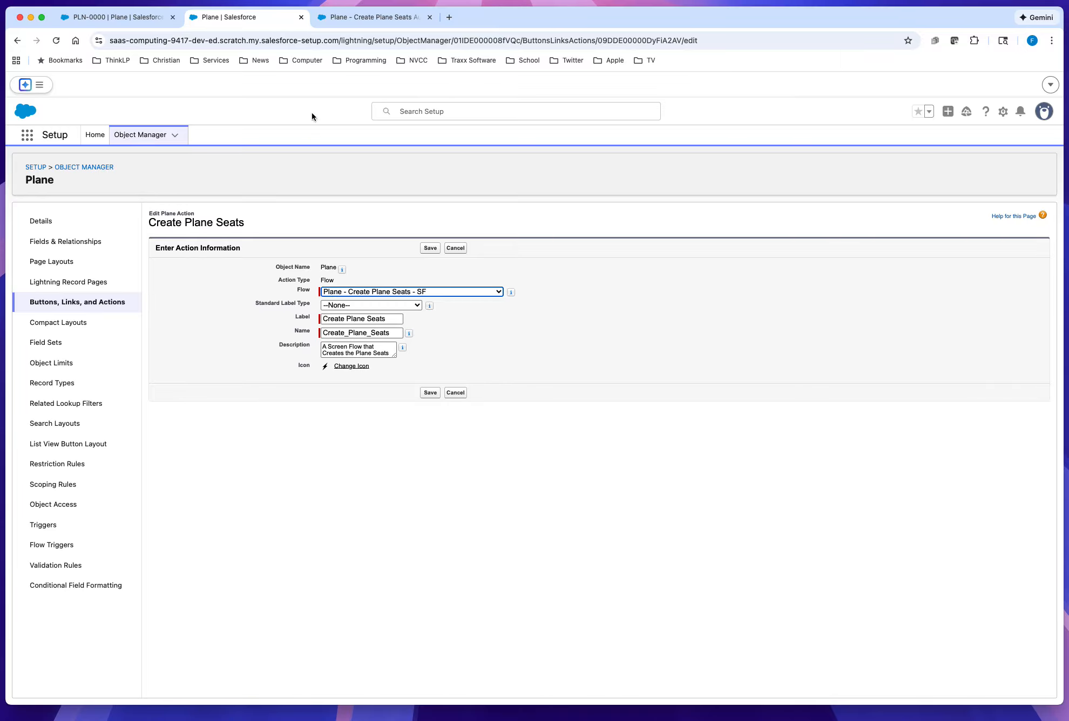
left_click(368, 17)
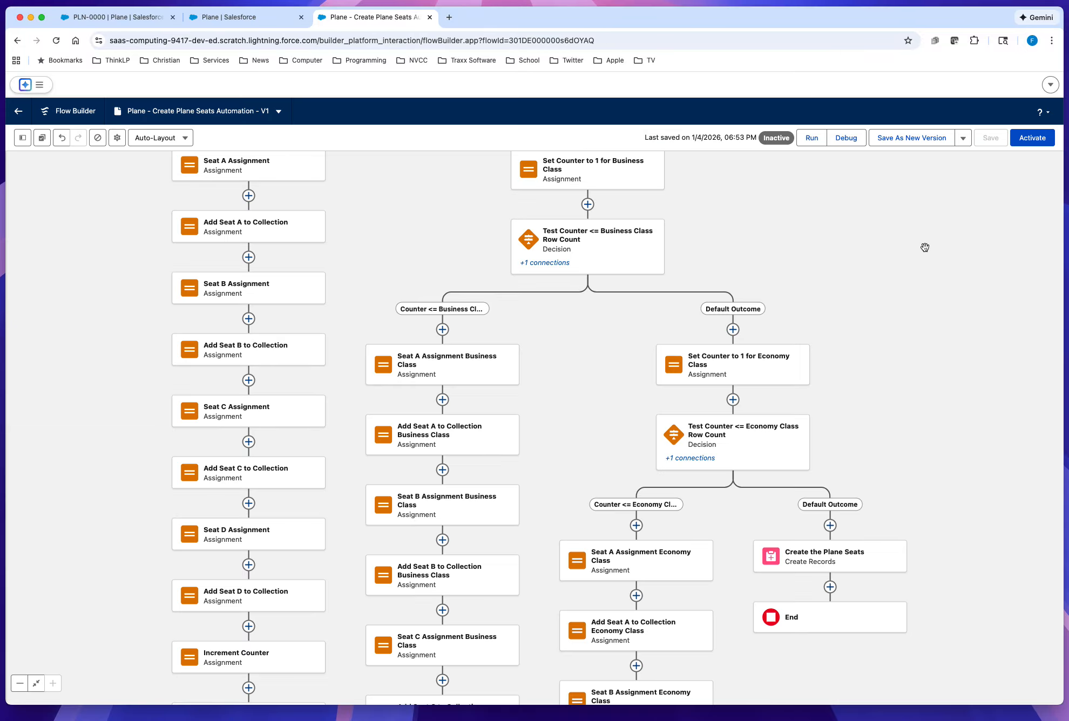
left_click_drag(925, 247, 906, 392)
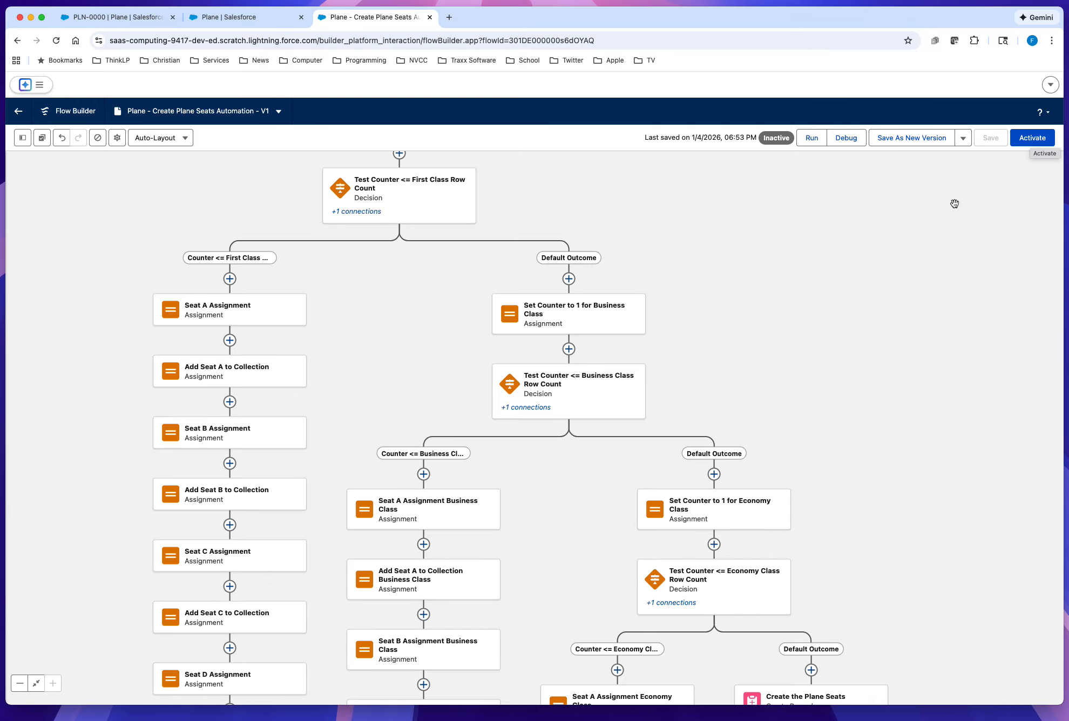
Return to the Create Plane Seats action, enlarge its description to read it in full, and cancel the edit.
left_click(229, 17)
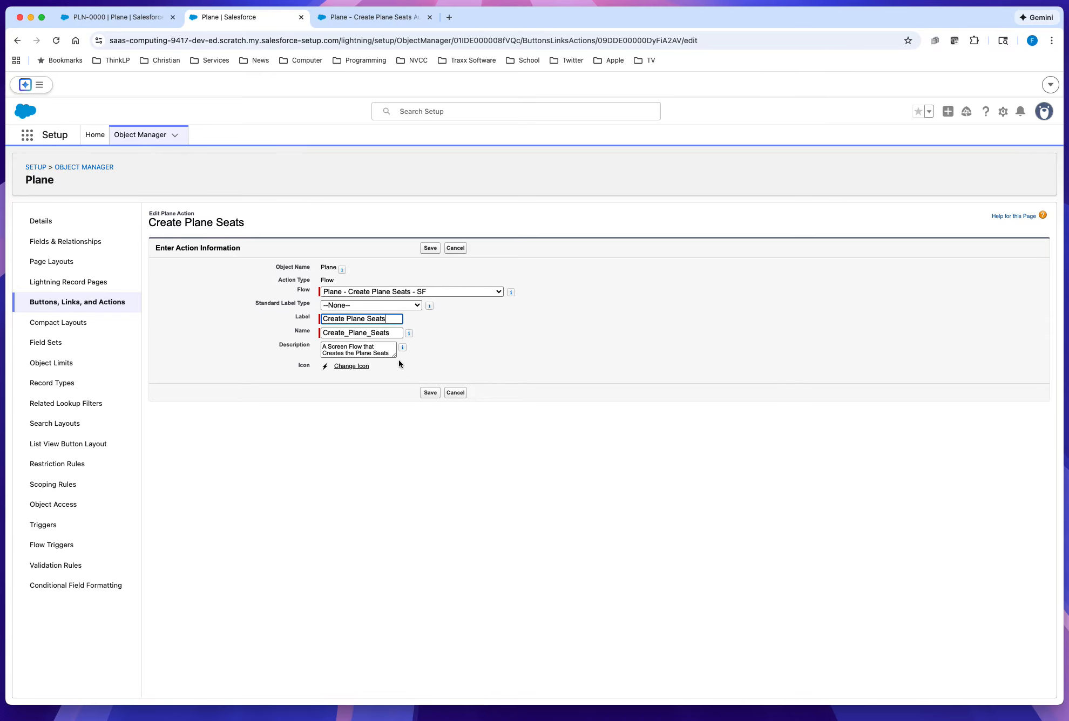
left_click_drag(394, 355, 468, 393)
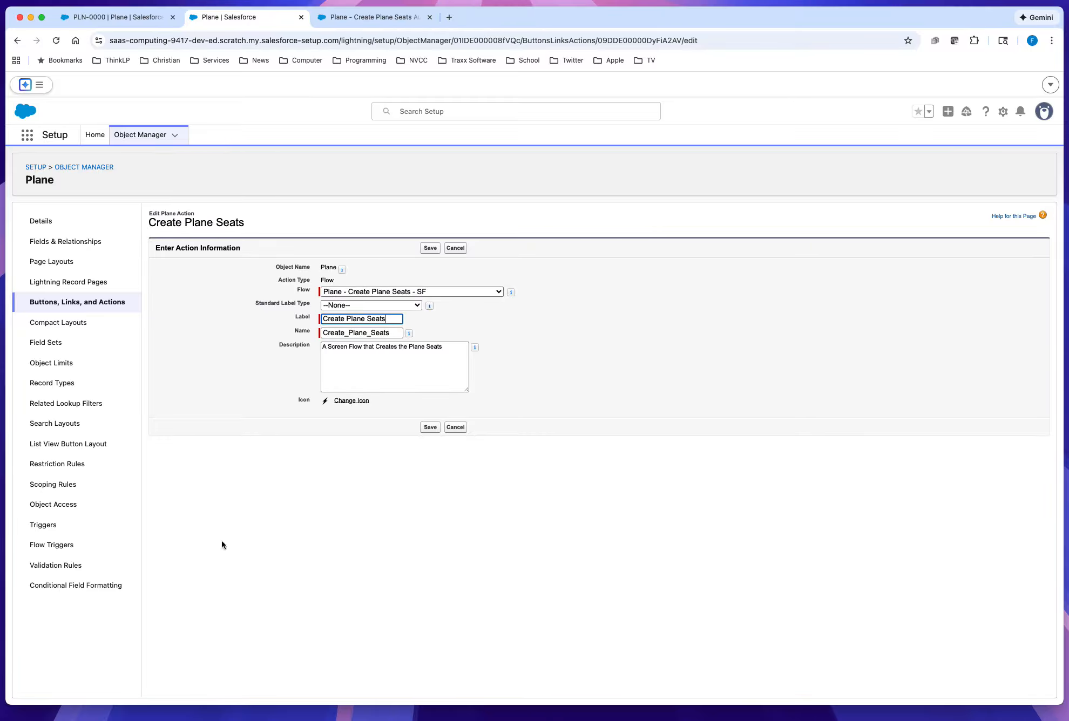
left_click(454, 428)
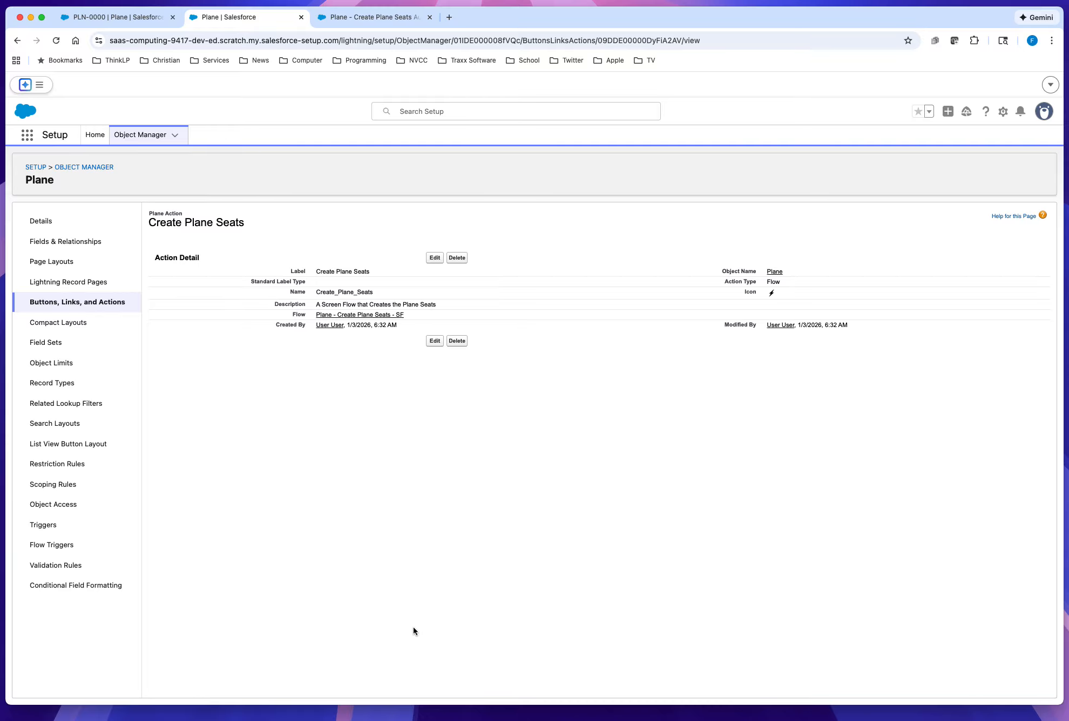
Open the Plane Layout page layout and remove Create Plane Seats from the Salesforce Mobile and Lightning Experience Actions.
left_click(51, 262)
left_click(174, 266)
left_click(182, 278)
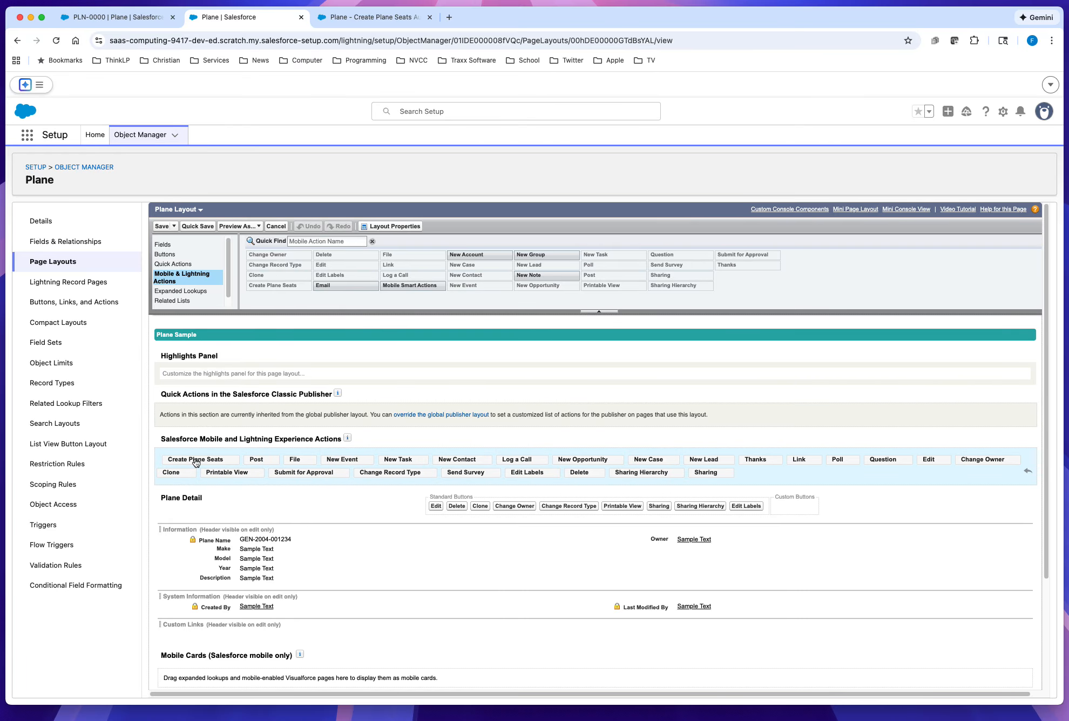
left_click_drag(195, 462, 247, 278)
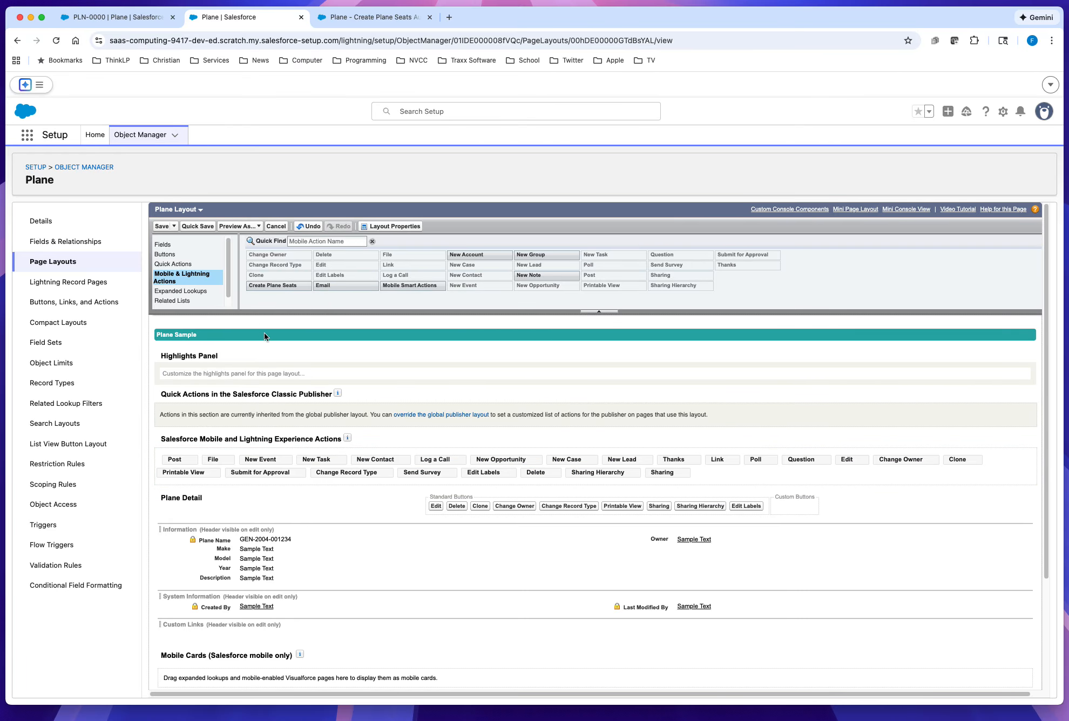